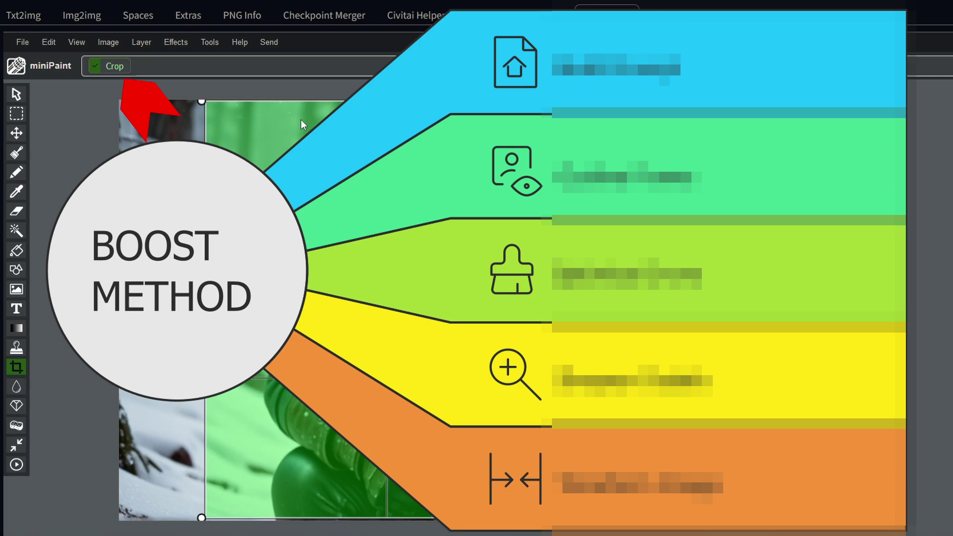
Apply the crop in miniPaint, expand Hires. fix, and paint an inpaint mask across her forehead.
click(115, 68)
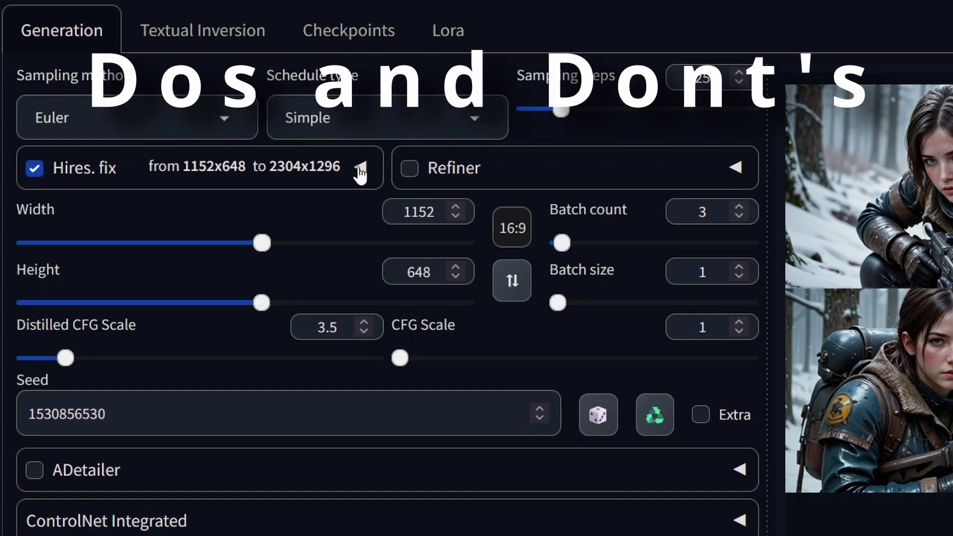
click(361, 169)
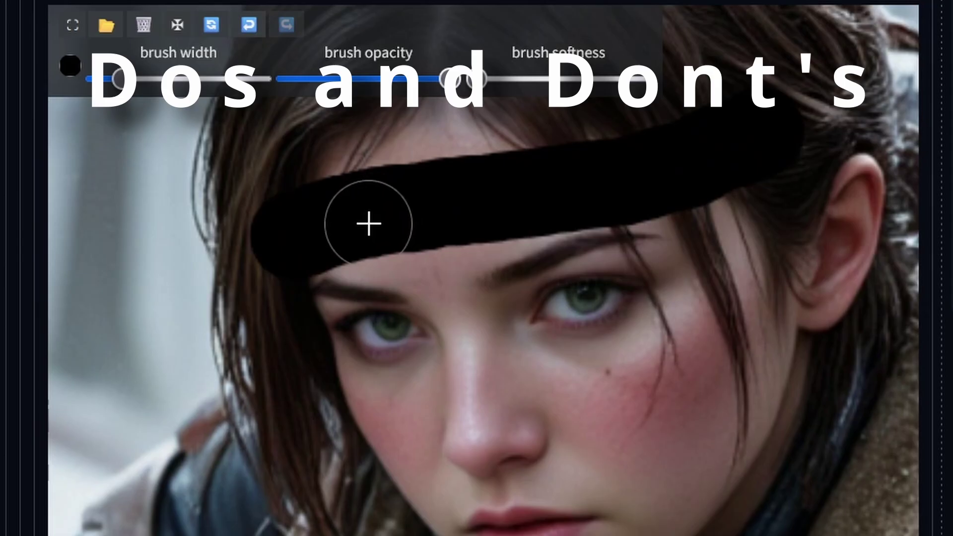
mouse_move(368, 221)
mouse_down()
mouse_move(525, 208)
mouse_move(784, 127)
mouse_up()
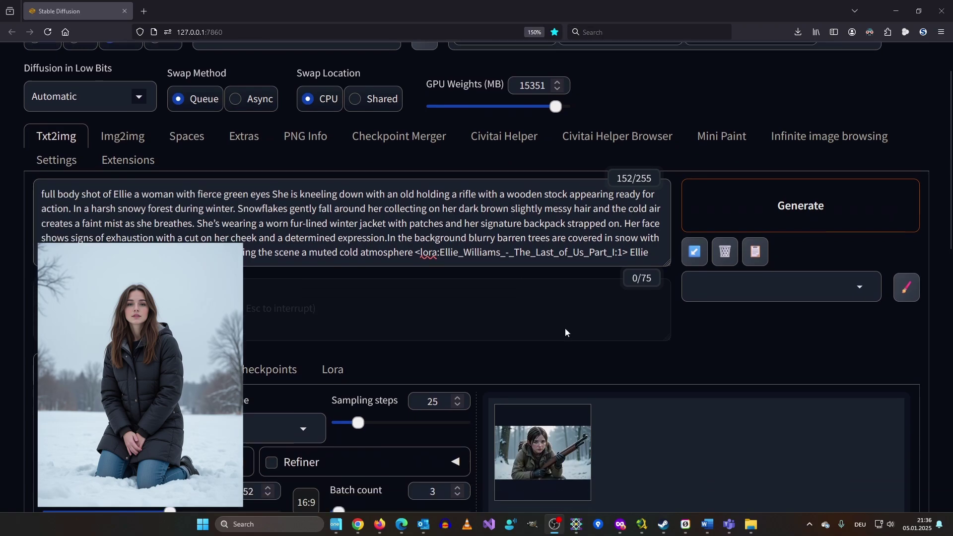
scroll(565, 329, down, 2)
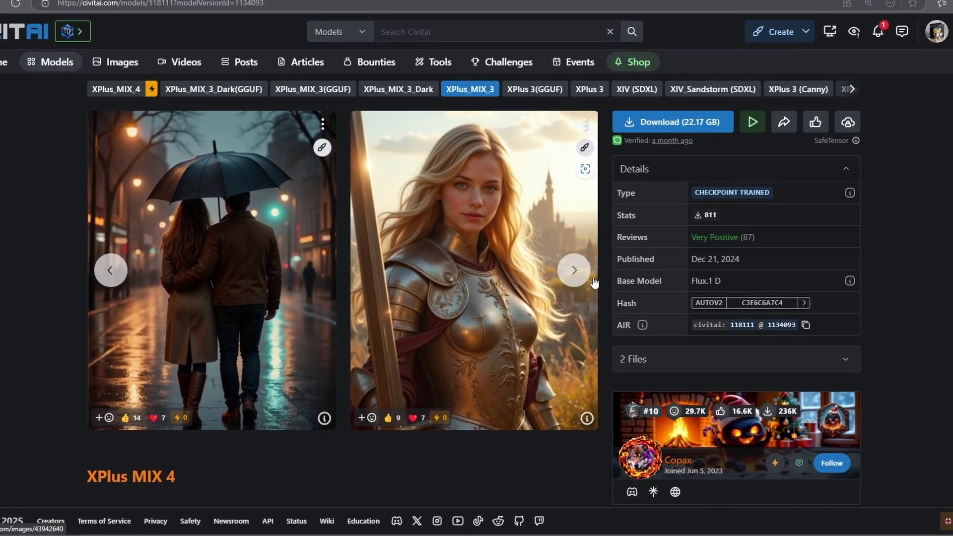
View the armoured woman image, then browse the CyberRealistic XL sample images.
click(591, 281)
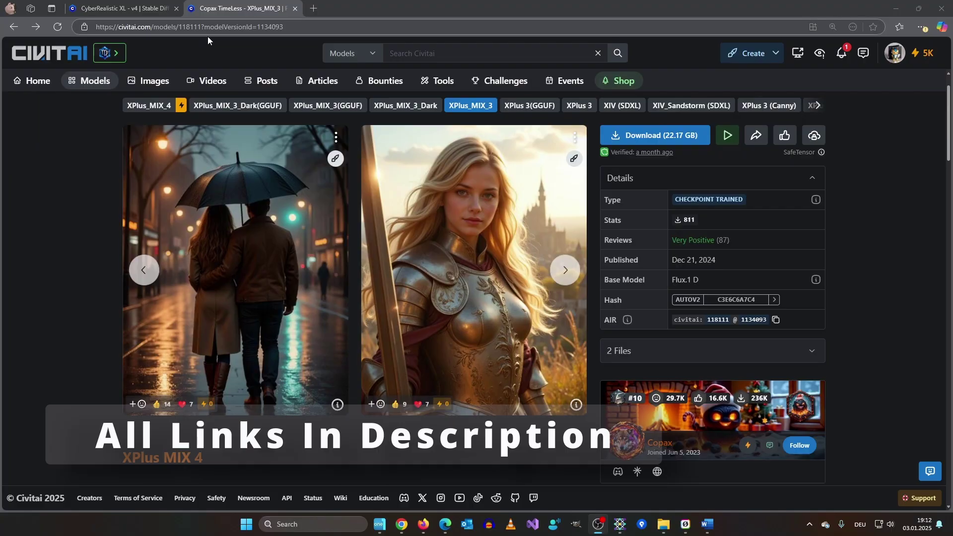
click(128, 8)
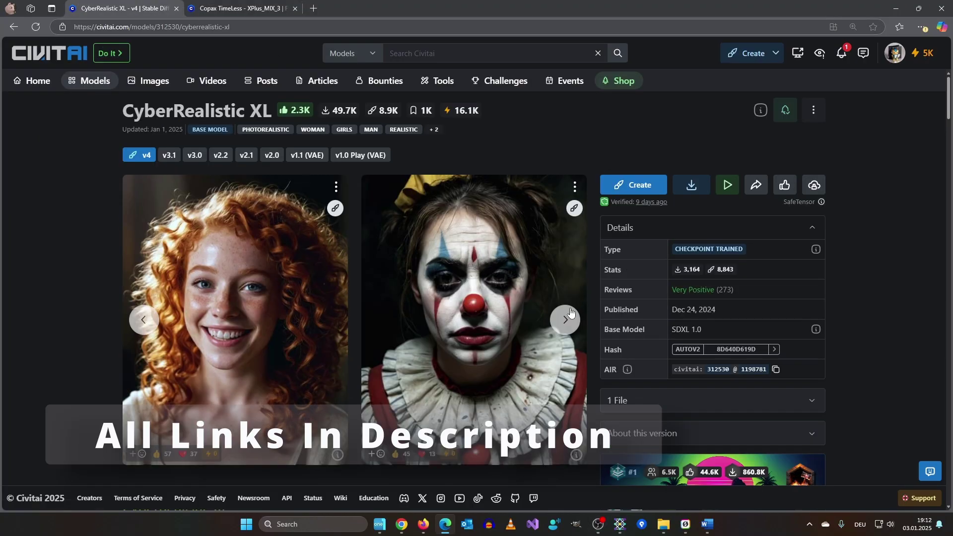
click(570, 314)
click(567, 320)
click(564, 328)
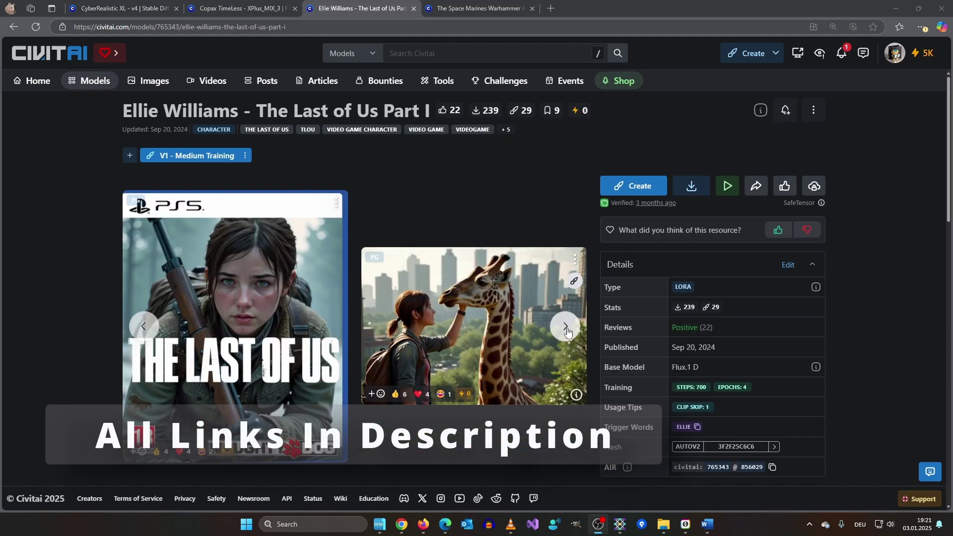
Page through the Ellie Williams LoRA sample images.
click(566, 326)
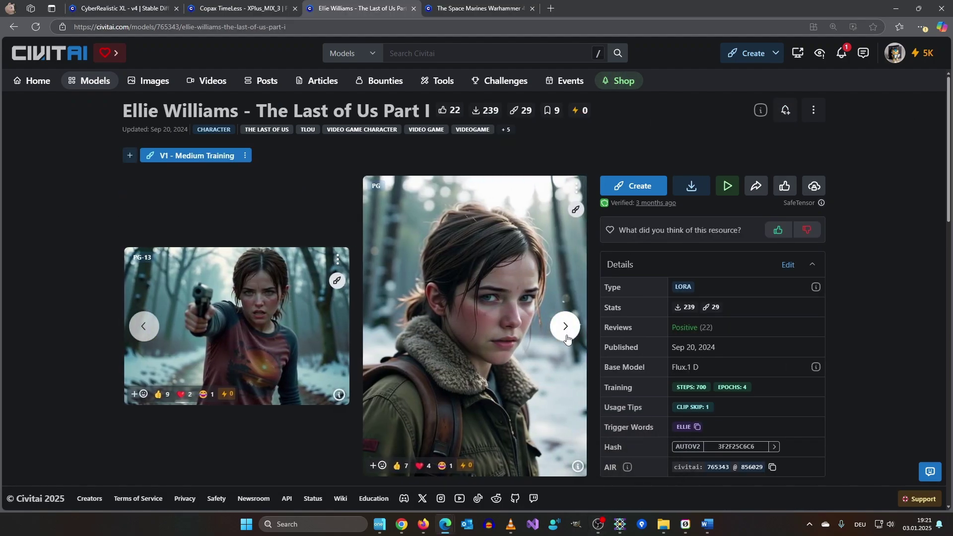
click(566, 326)
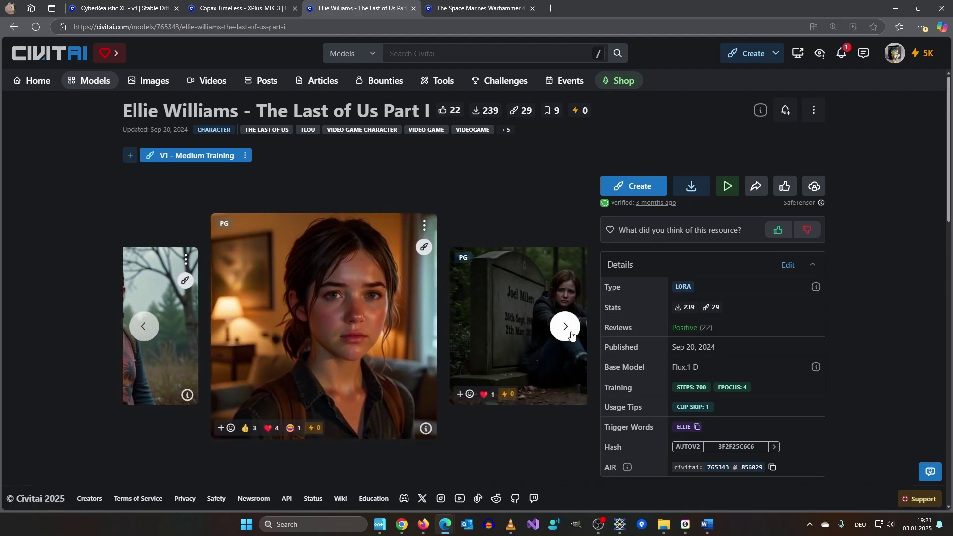
click(566, 326)
click(566, 327)
Page through the Space Marines Warhammer LoRA sample images.
click(480, 4)
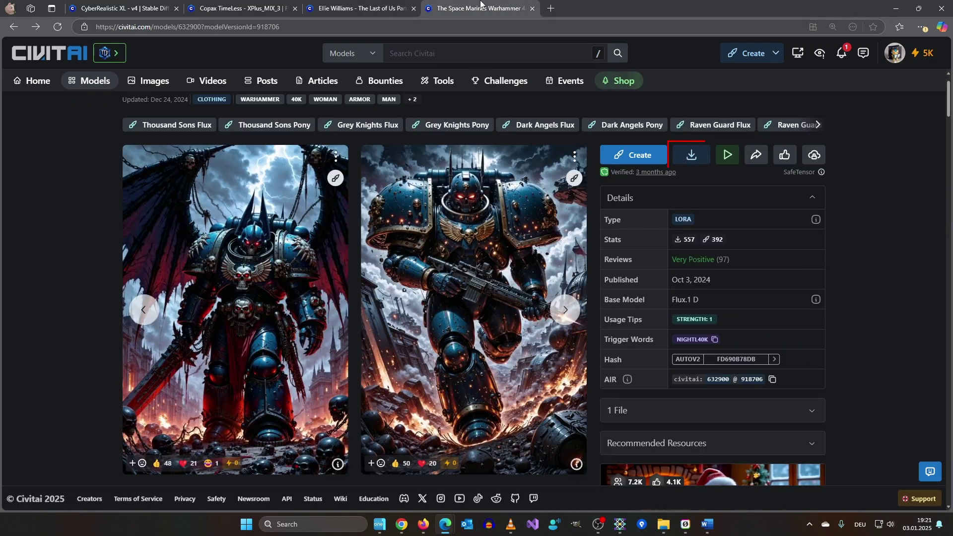
click(565, 310)
click(566, 309)
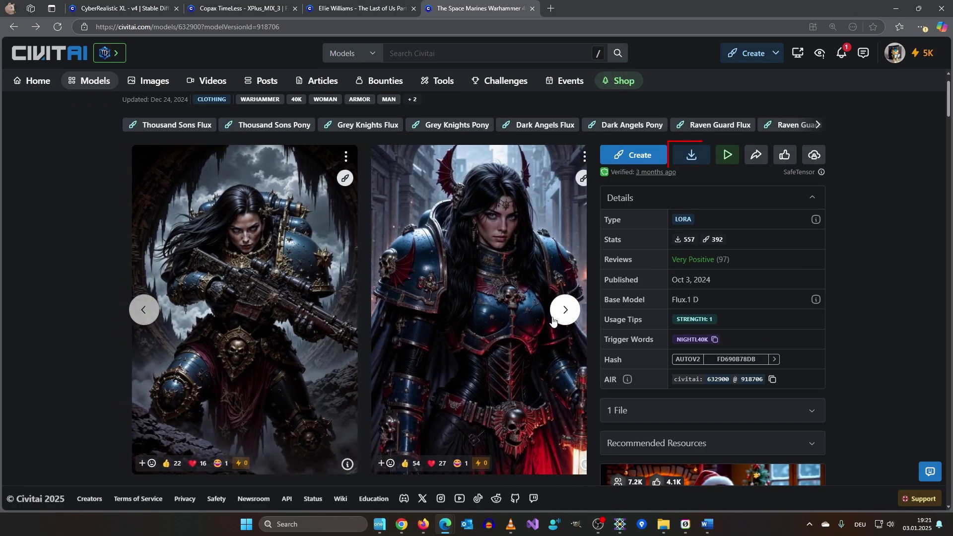
click(566, 309)
scroll(750, 458, down, 1)
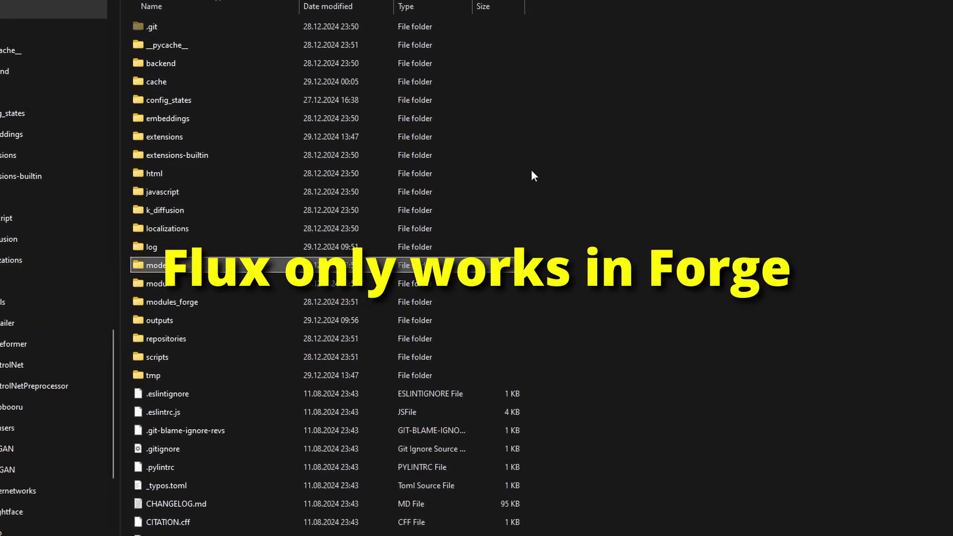
Open the models folder and point out its Stable-diffusion, VAE and Lora subfolders.
double_click(46, 267)
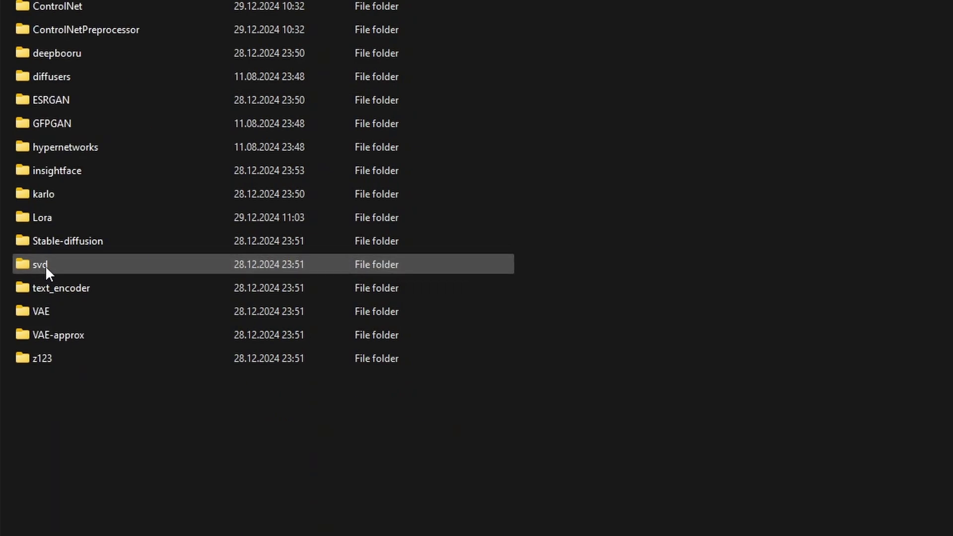
click(53, 241)
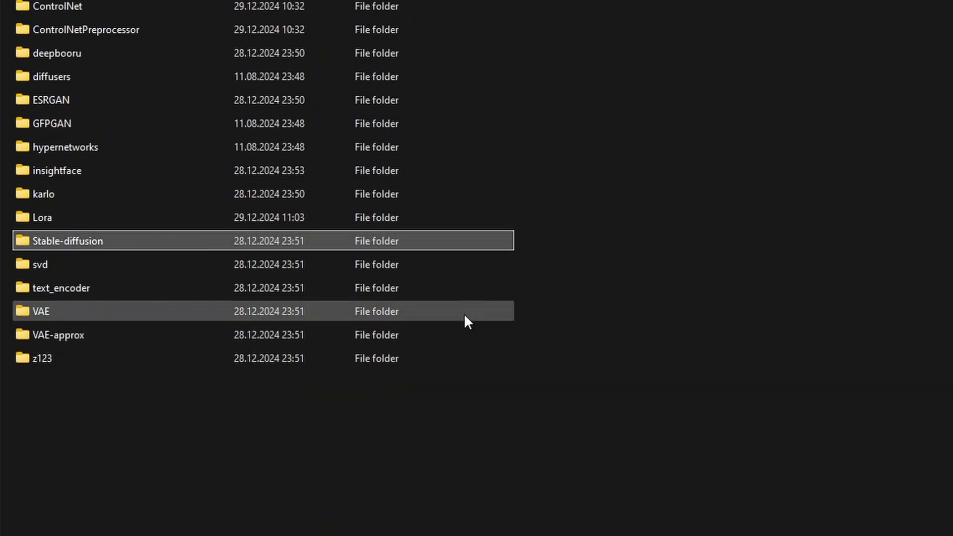
click(144, 397)
click(46, 217)
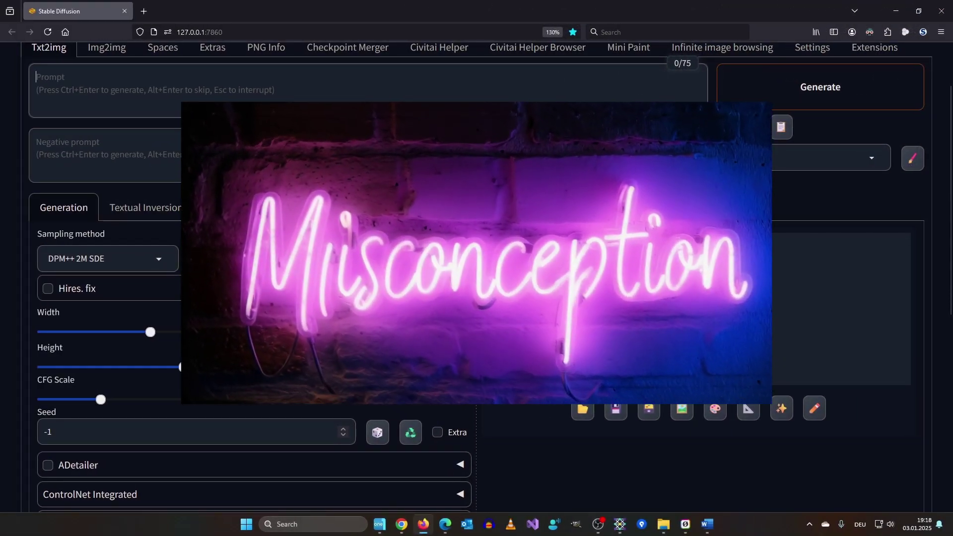
Scroll up to the Checkpoint and UI preset bar showing copaxTimeless_xplus3.
scroll(441, 212, up, 3)
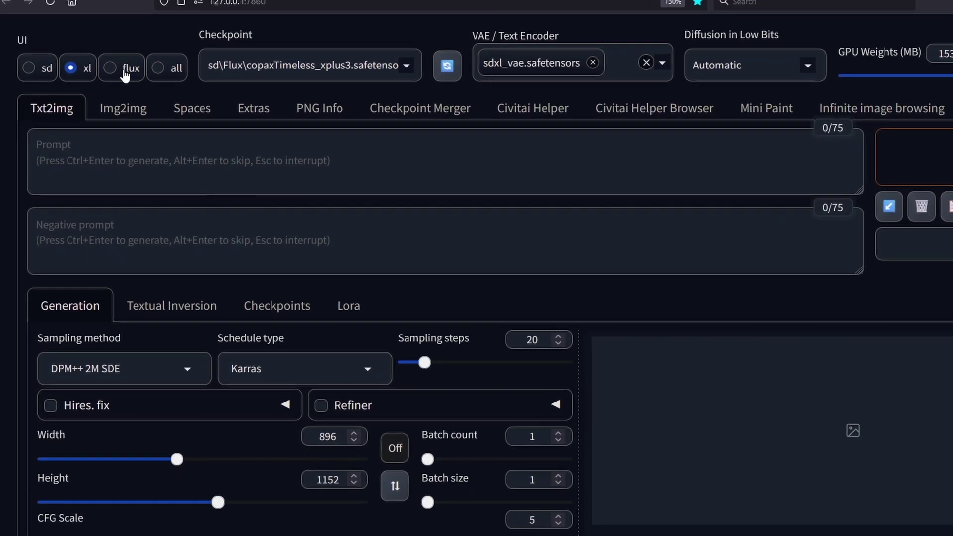
Use the flux preset with clip_l, t5xxl_fp16 and flux-dev-vae, removing sdxl_vae.
click(97, 86)
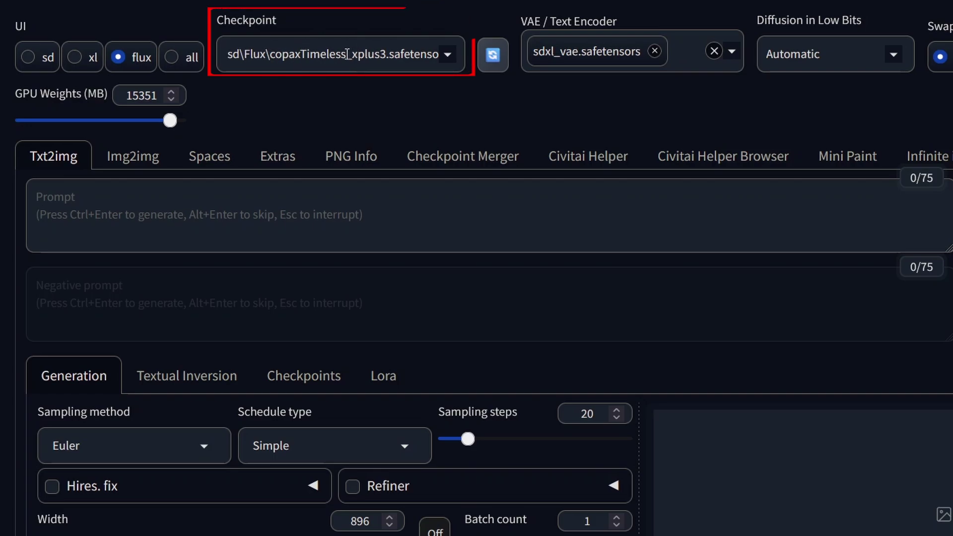
click(575, 32)
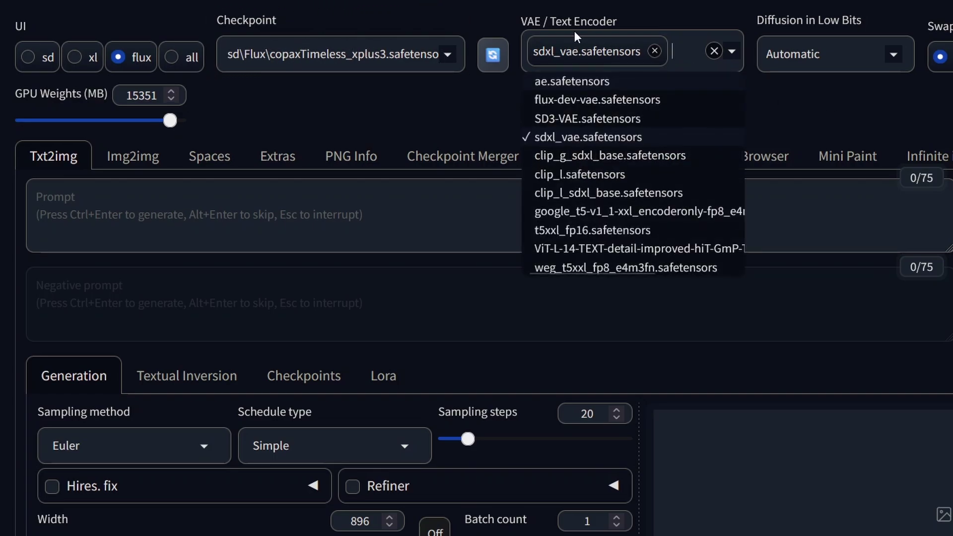
click(598, 175)
click(655, 51)
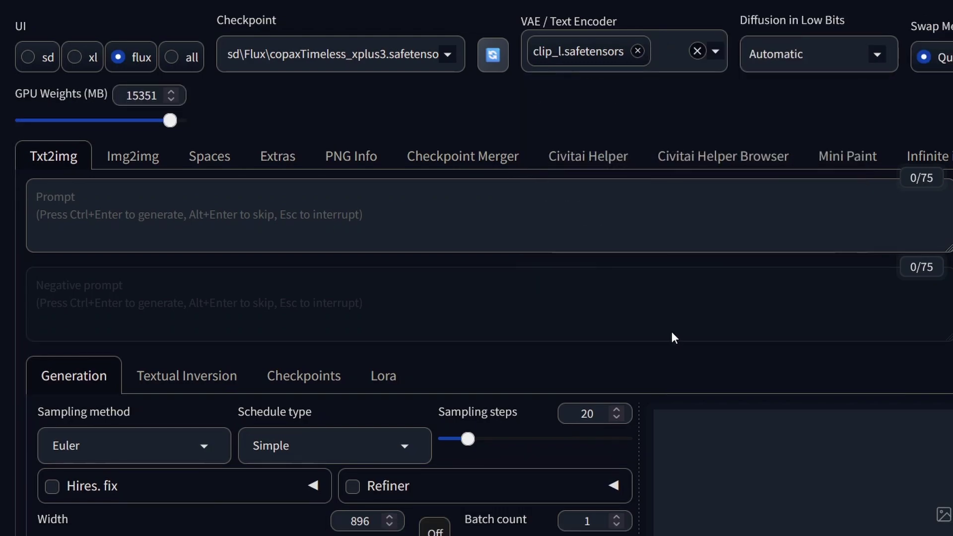
click(591, 231)
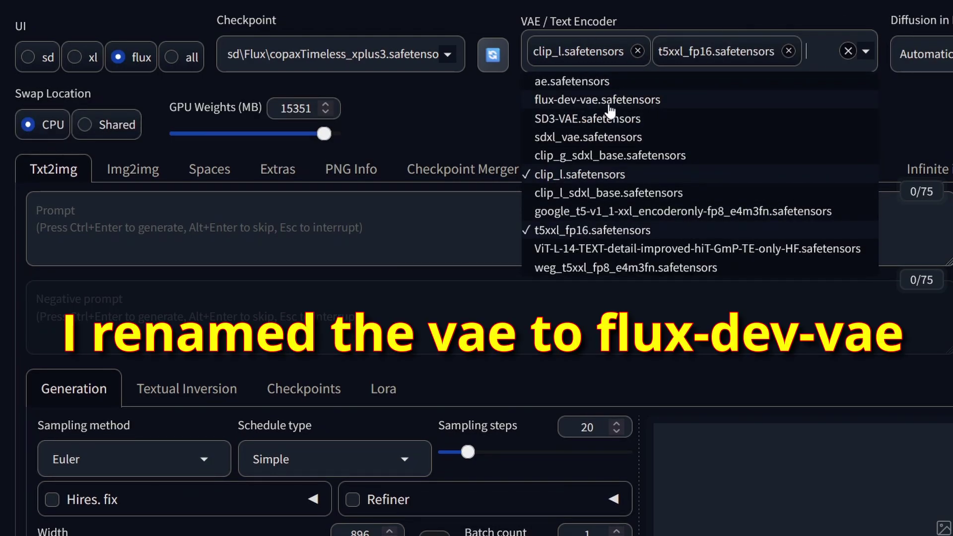
click(611, 101)
click(422, 211)
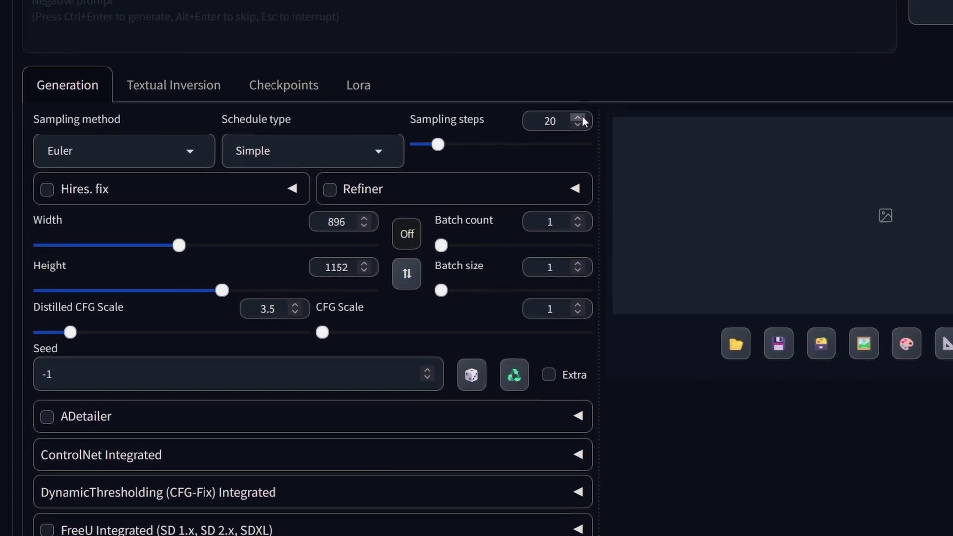
Raise the sampling steps and set the image size to 16:9, 1152×648.
click(578, 119)
click(579, 118)
click(578, 118)
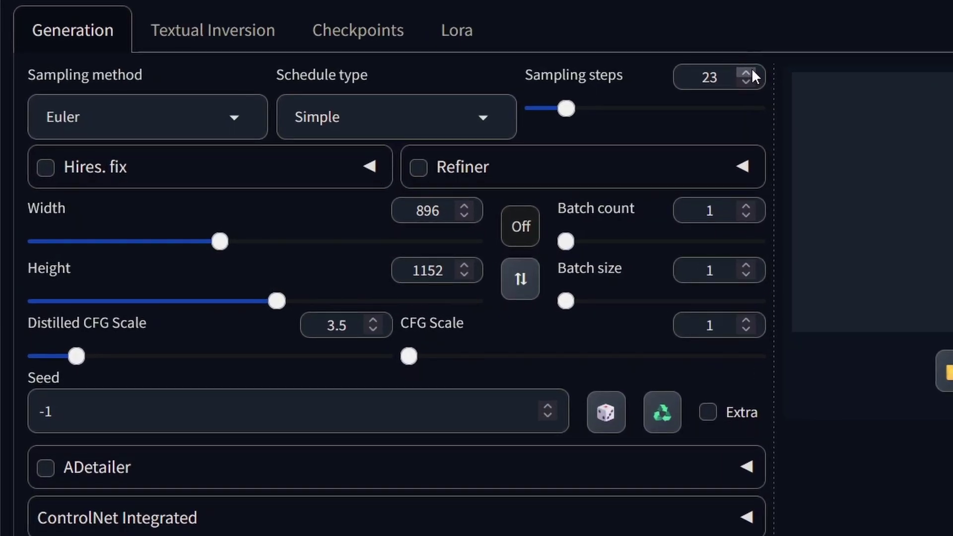
click(579, 118)
click(579, 118)
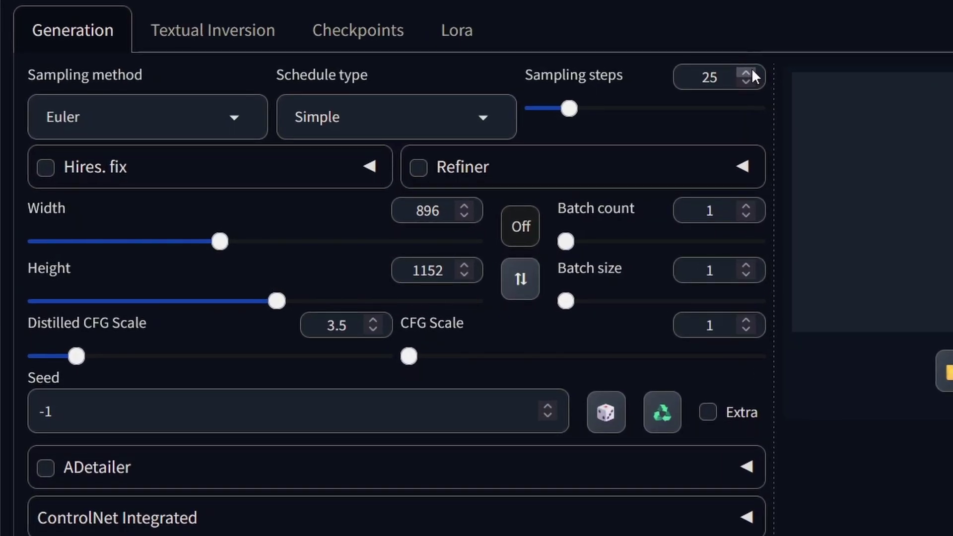
click(525, 231)
click(539, 443)
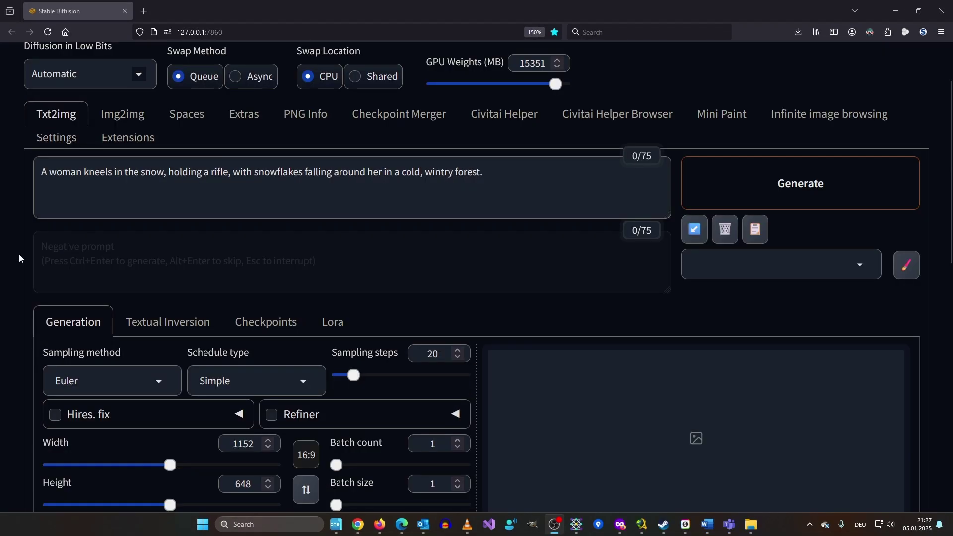
Highlight the prompt's kneeling woman, snowflakes, rifle and faint light phrases.
click(39, 172)
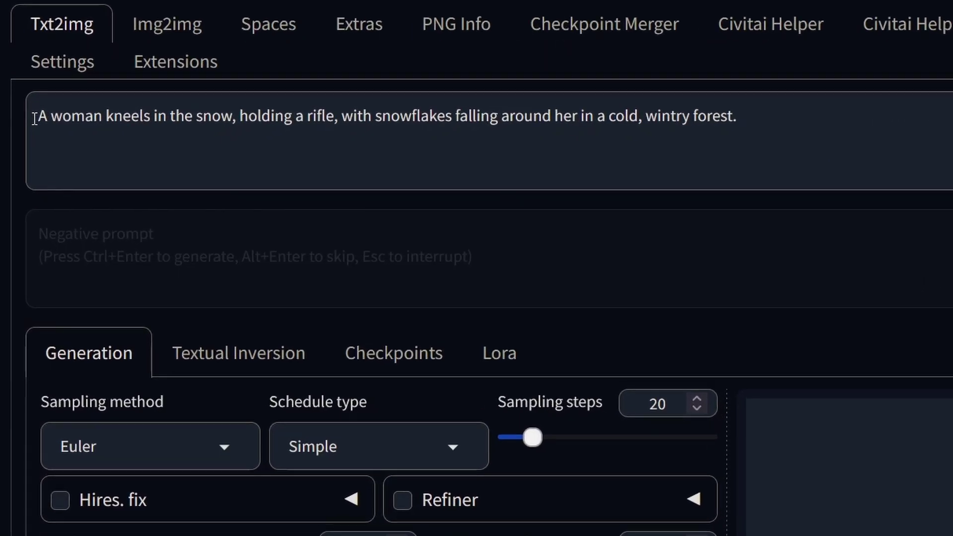
drag(36, 116, 277, 146)
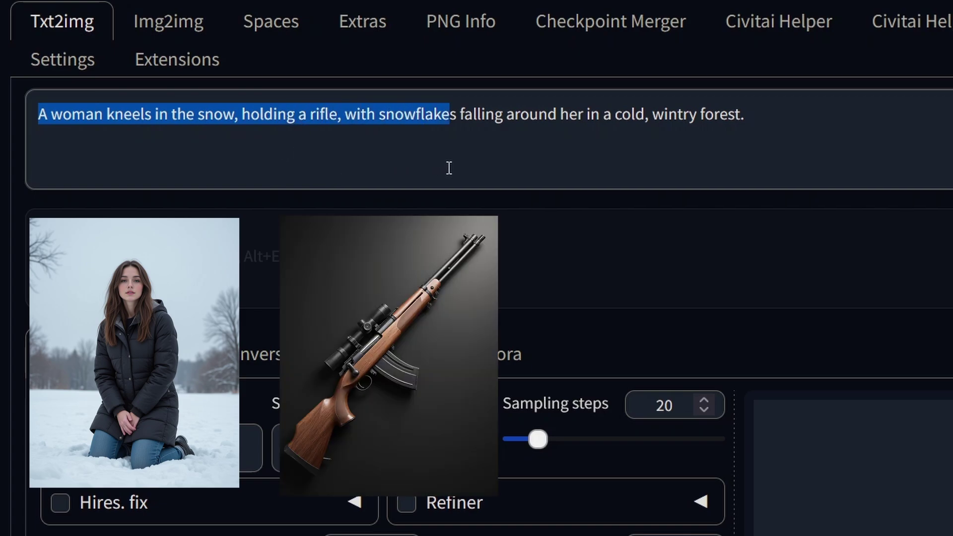
drag(458, 166, 607, 155)
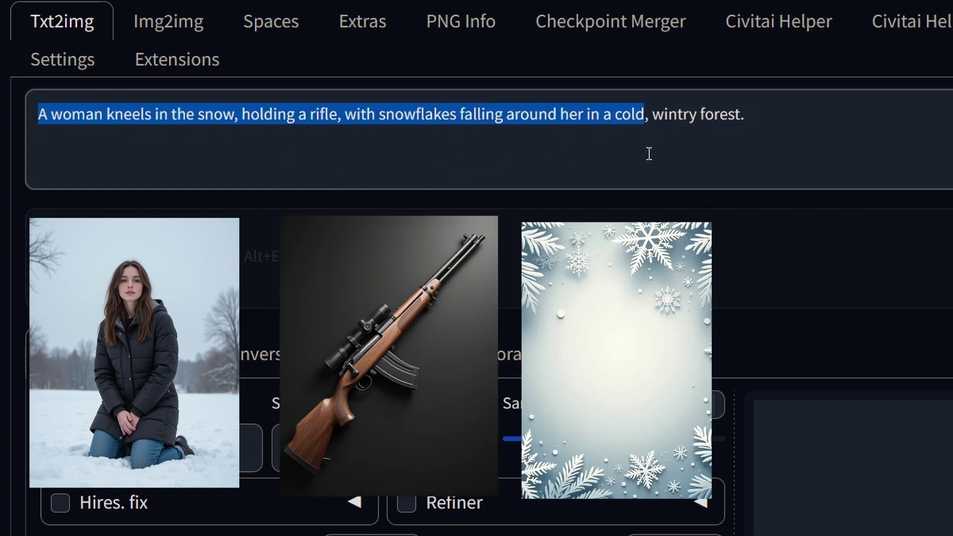
drag(691, 152, 775, 154)
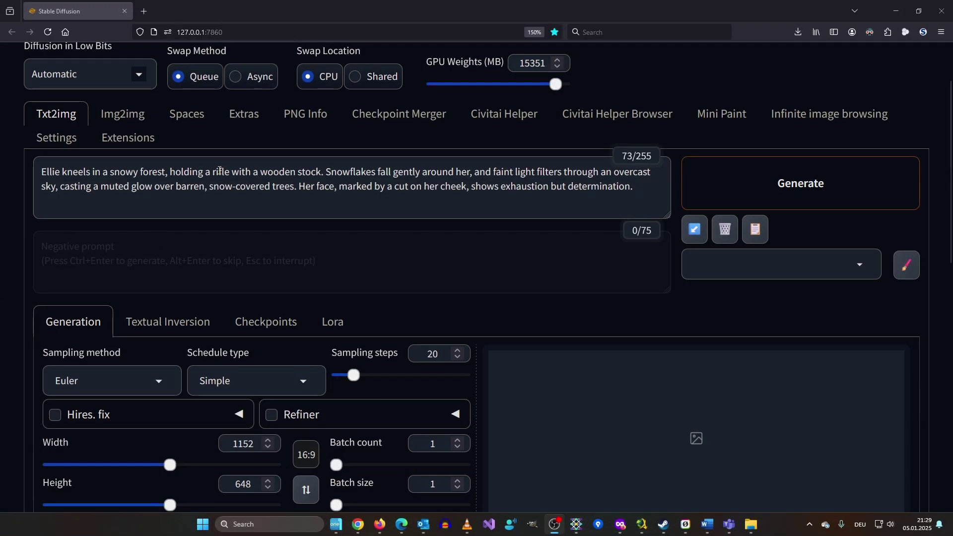
drag(215, 173, 323, 173)
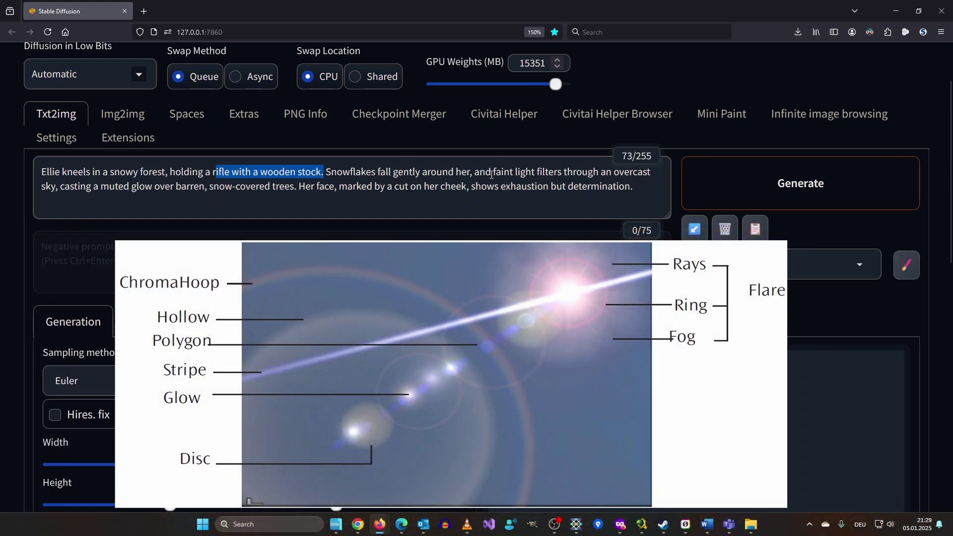
drag(493, 173, 427, 188)
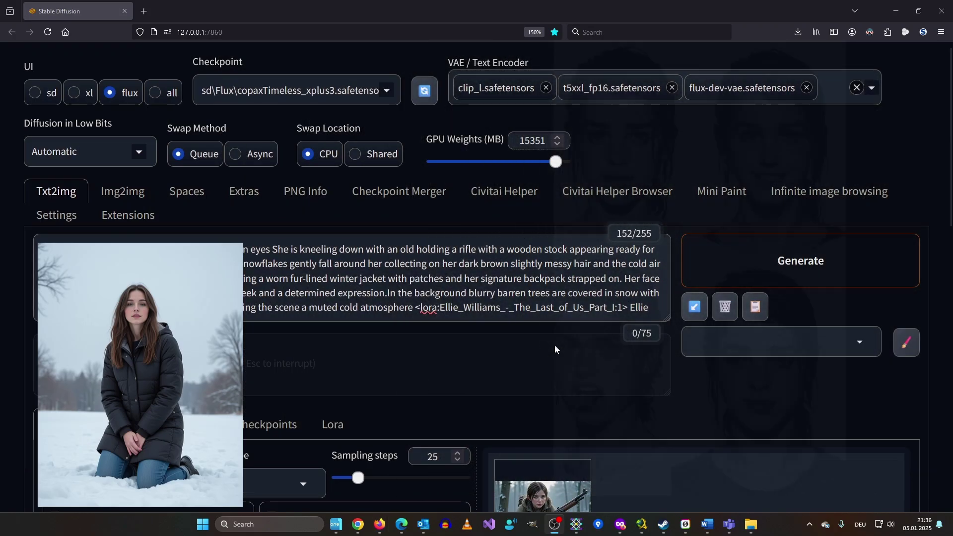
scroll(555, 345, down, 3)
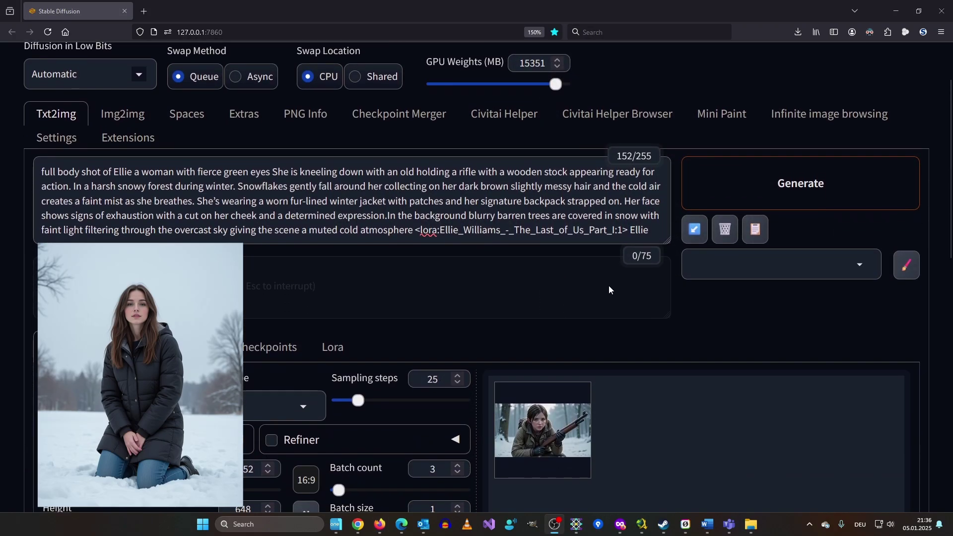
scroll(616, 243, down, 2)
scroll(630, 204, up, 2)
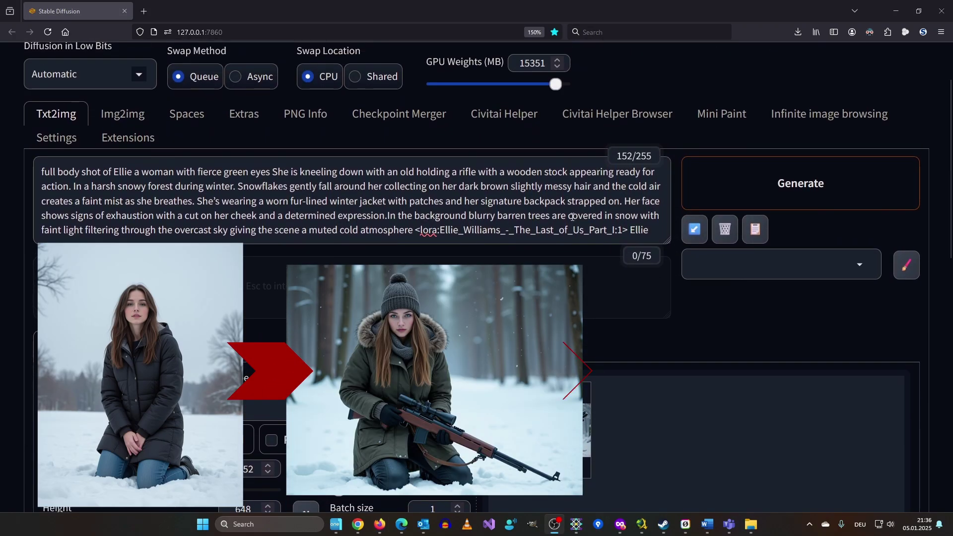
scroll(477, 198, down, 3)
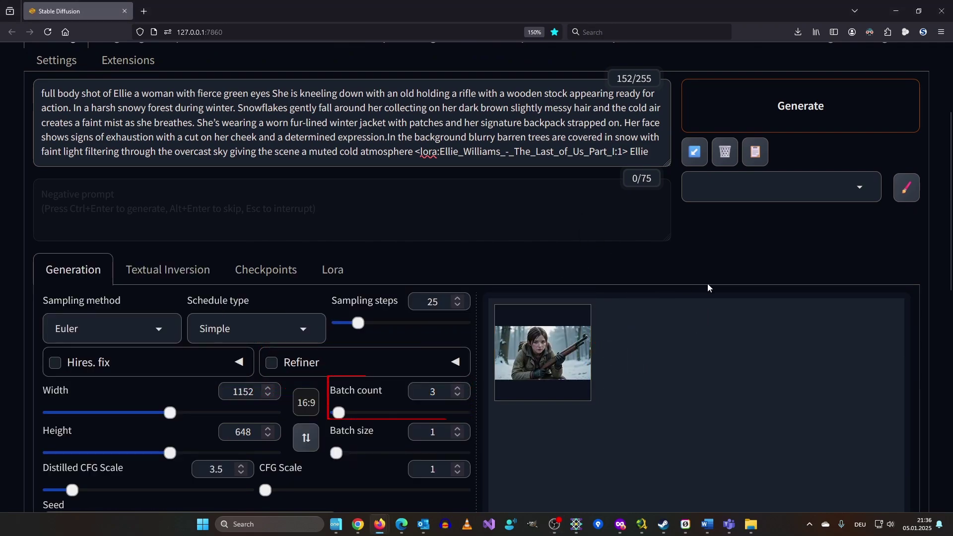
scroll(708, 283, up, 3)
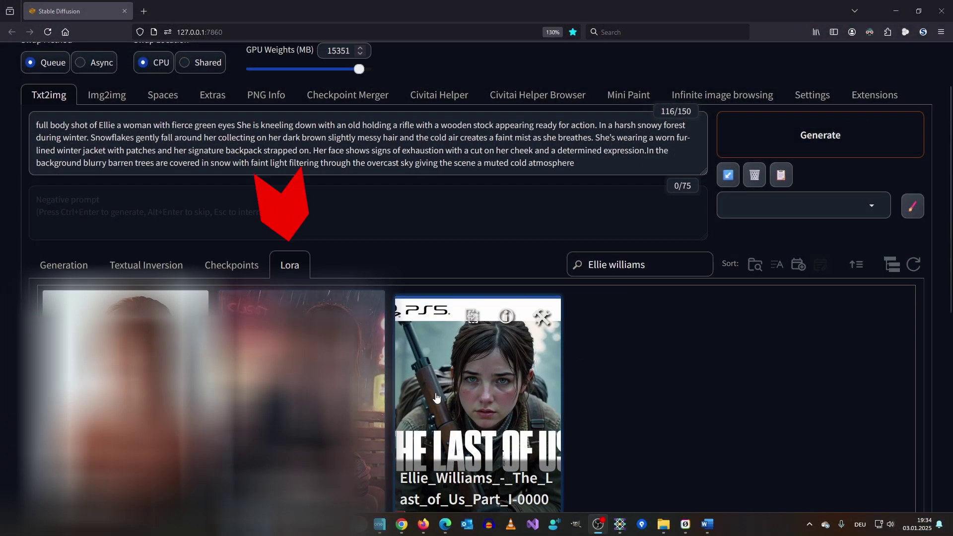
Insert the Ellie_Williams_-_The_Last_of_Us_Part_I:1 LoRA tag and trigger word 'Ellie' into the prompt.
click(509, 407)
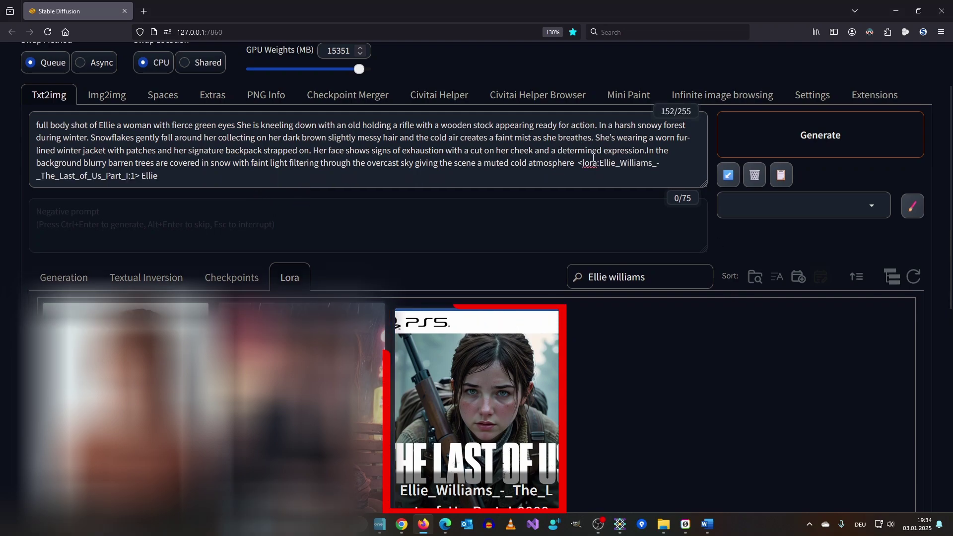
drag(579, 162, 596, 178)
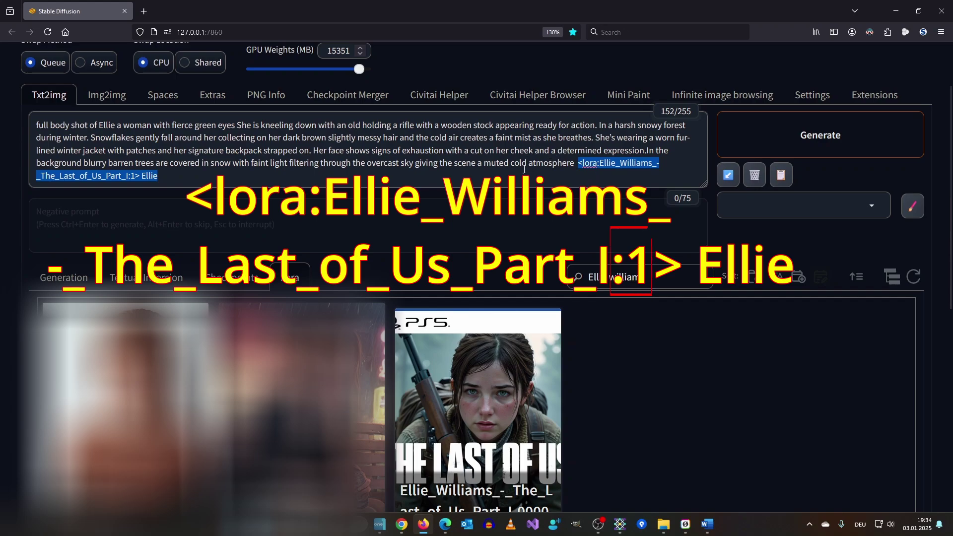
click(518, 172)
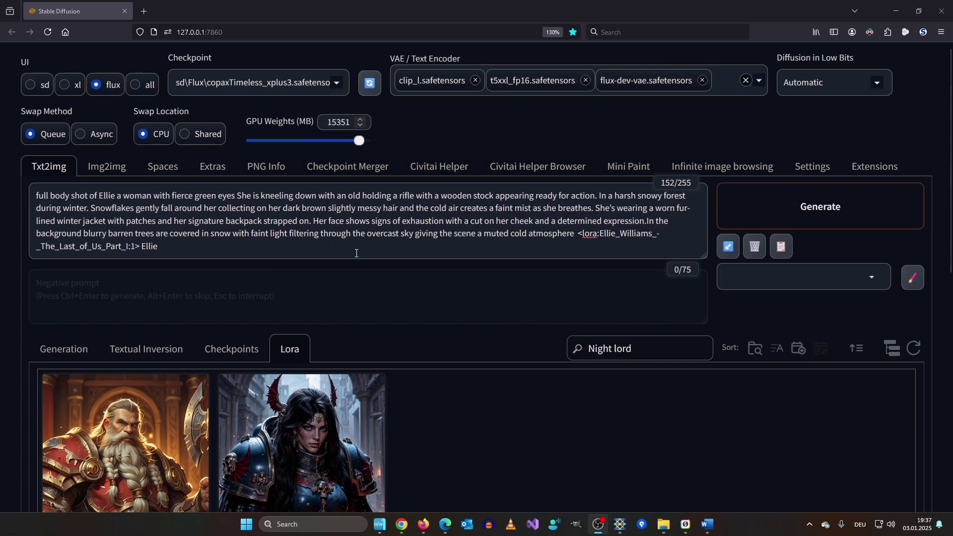
Add the FluxNightL40K LoRA and NightL40K trigger to the prompt.
scroll(322, 399, down, 2)
click(323, 399)
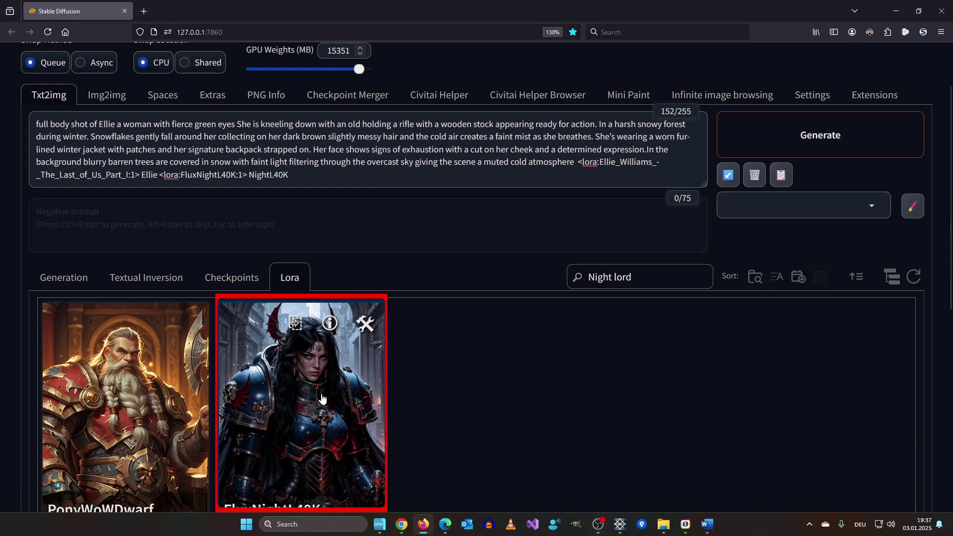
scroll(371, 190, up, 2)
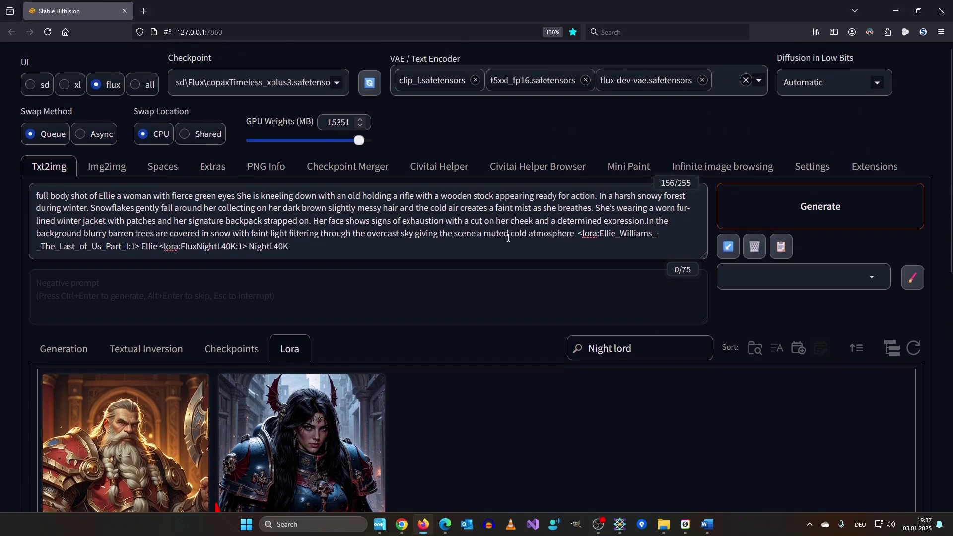
Generate the snowy-forest Ellie images and browse the results.
click(64, 349)
scroll(826, 217, down, 4)
scroll(826, 217, up, 2)
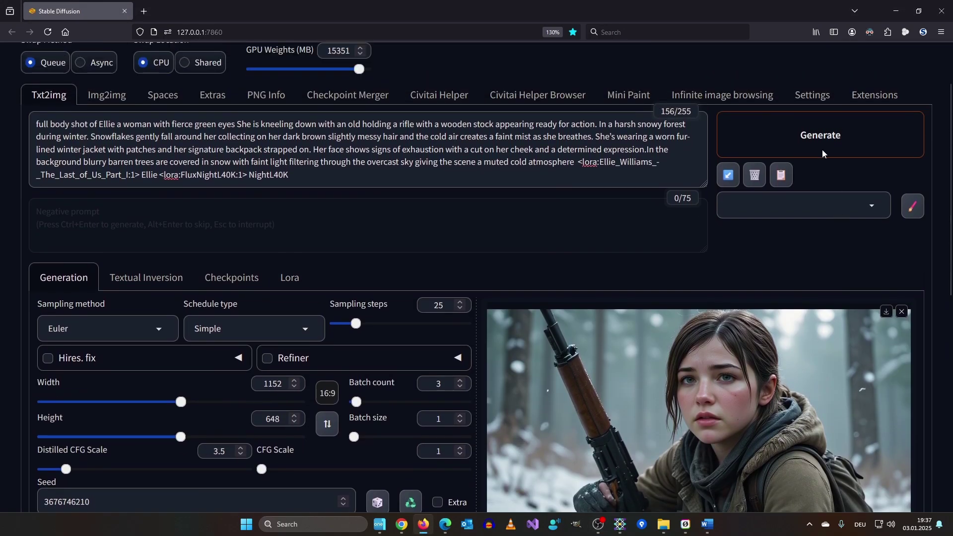
click(823, 150)
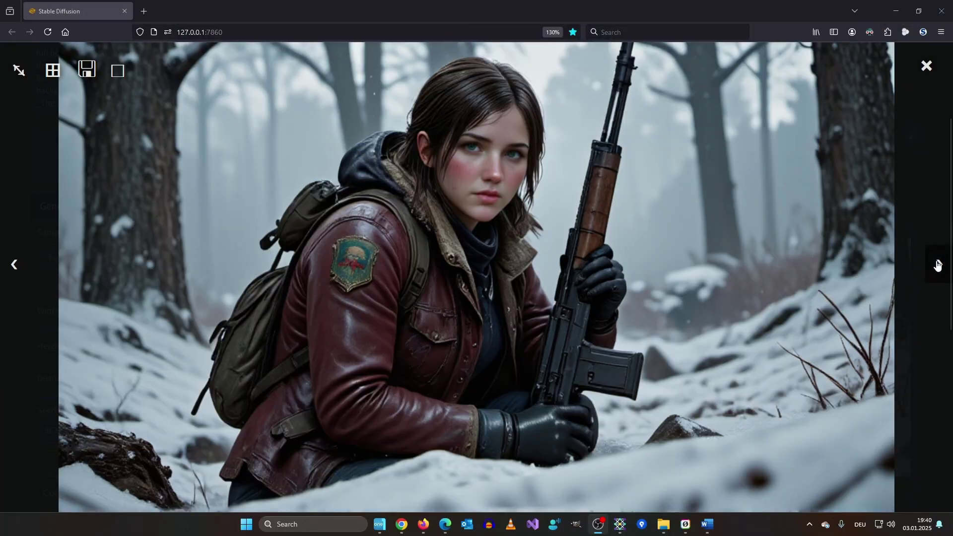
click(938, 265)
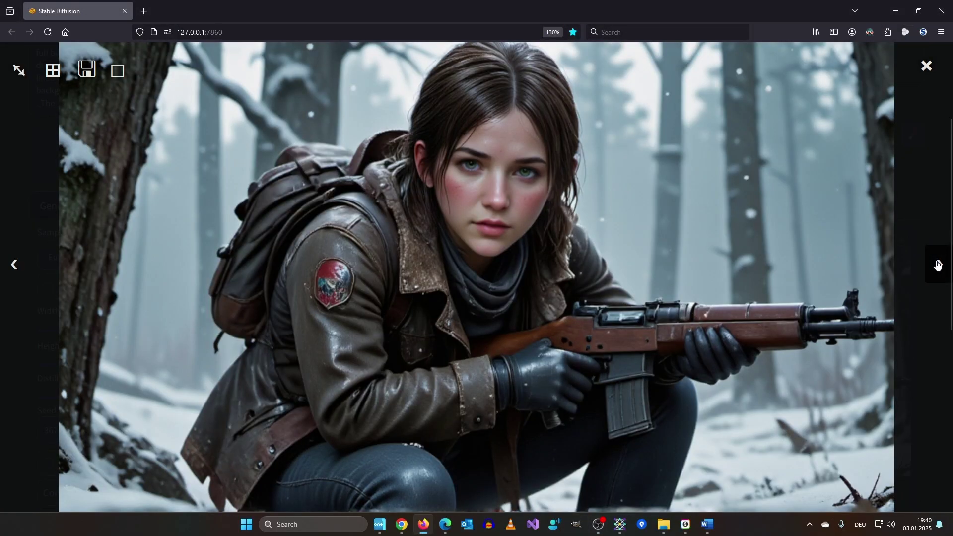
click(938, 265)
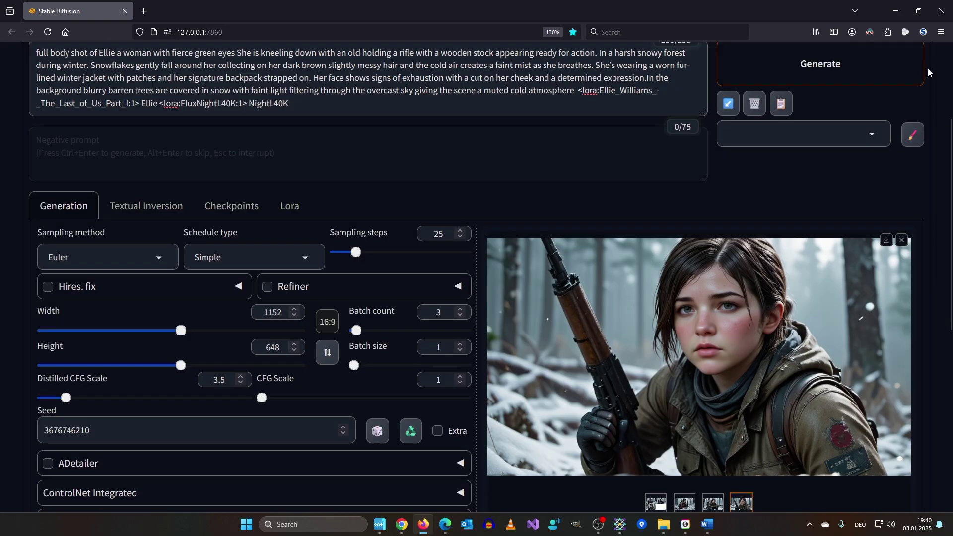
Lower the Ellie LoRA weight from 1 to 0.75.
scroll(325, 120, up, 3)
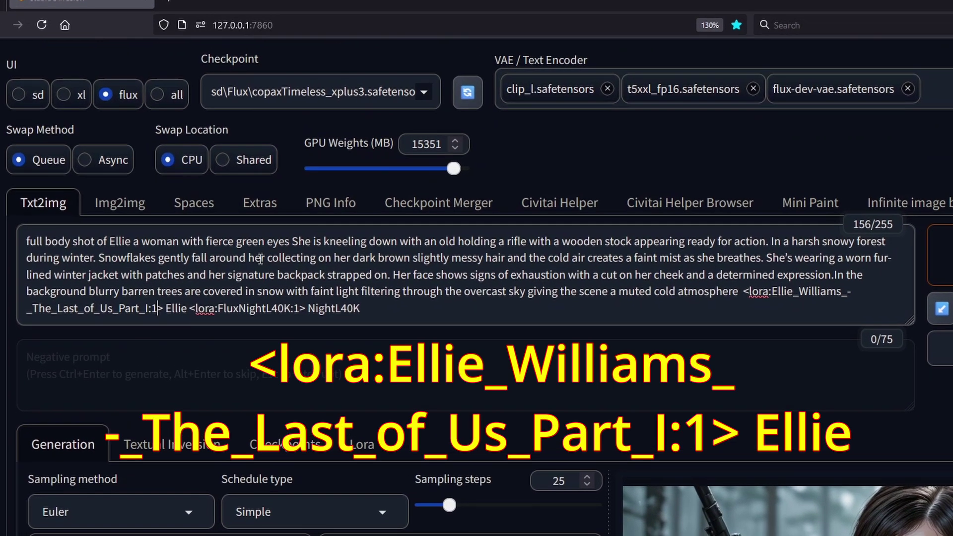
key(BackSpace)
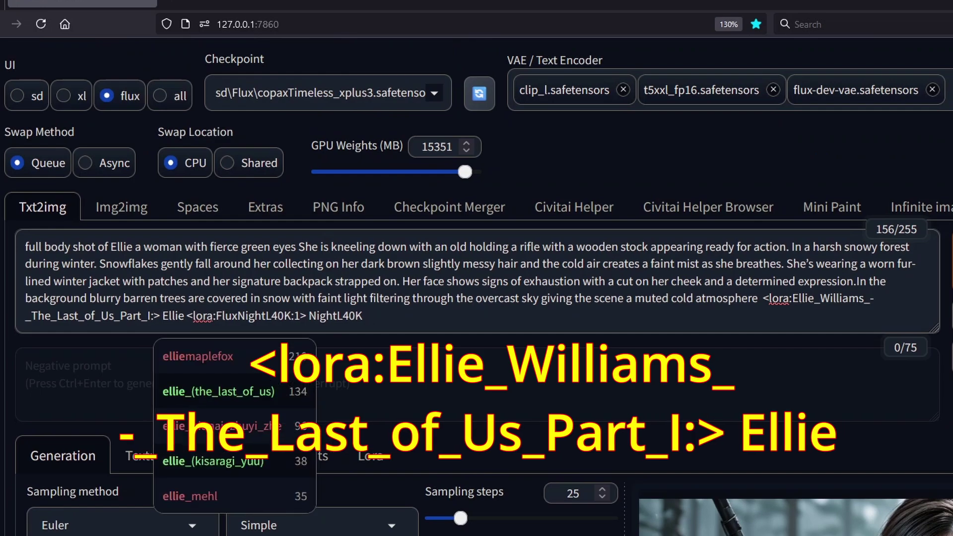
text(0)
text(.75)
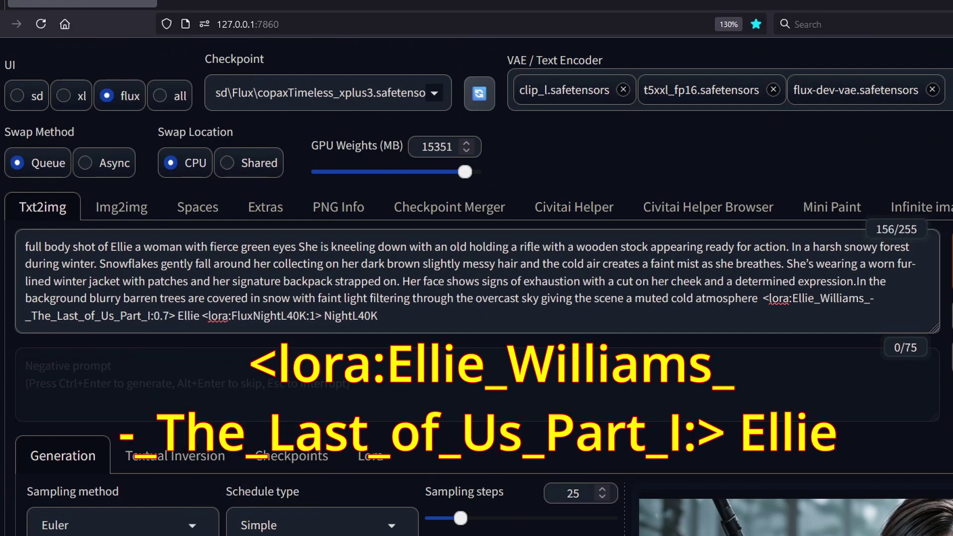
Replace 'rifle with a wooden stock' with 'bolter gun in armor' plus NightL40K, and generate.
double_click(349, 321)
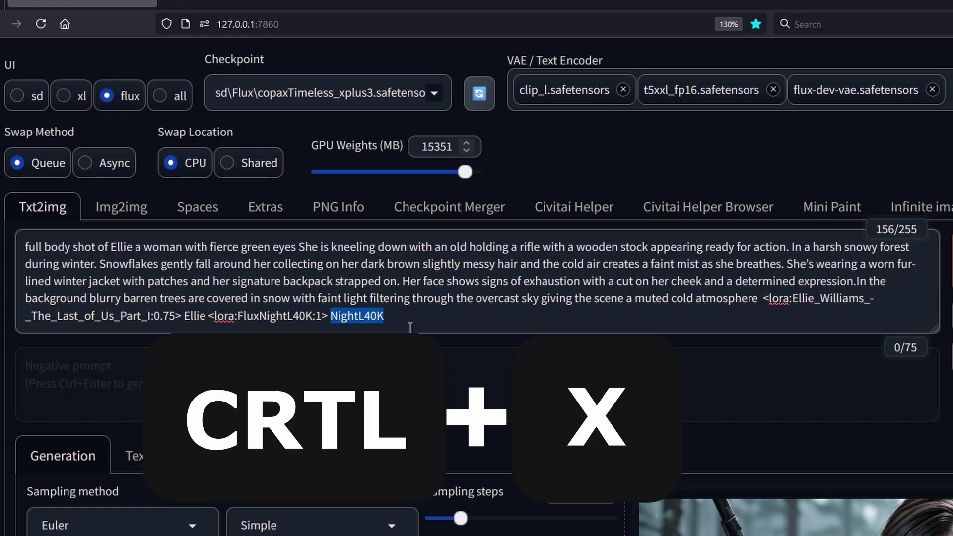
key(ctrl+x)
drag(520, 247, 649, 247)
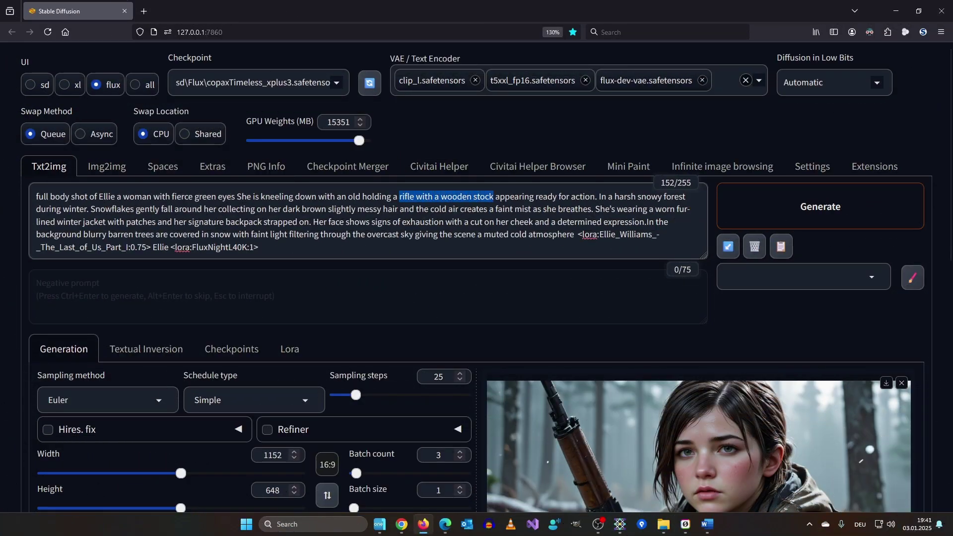
key(BackSpace)
text(bolter )
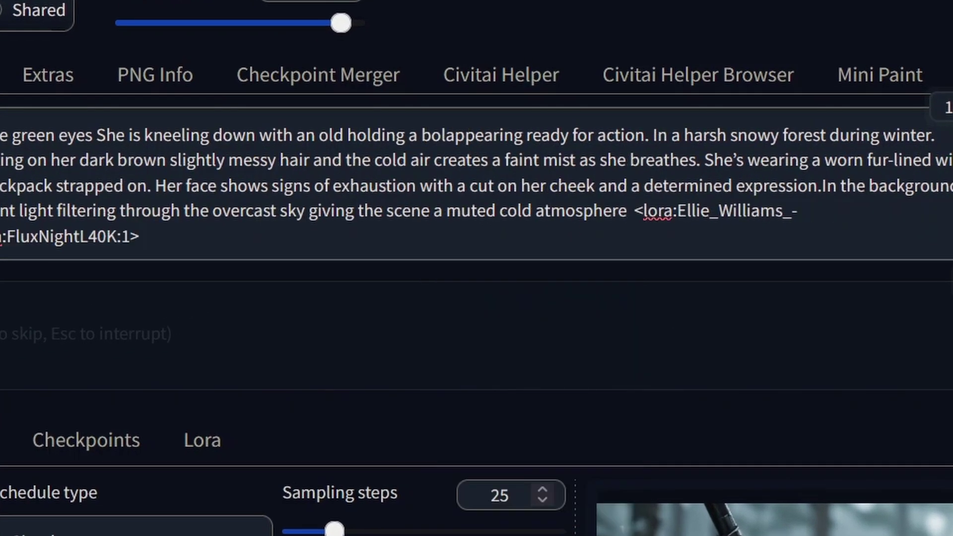
text(gun in arm)
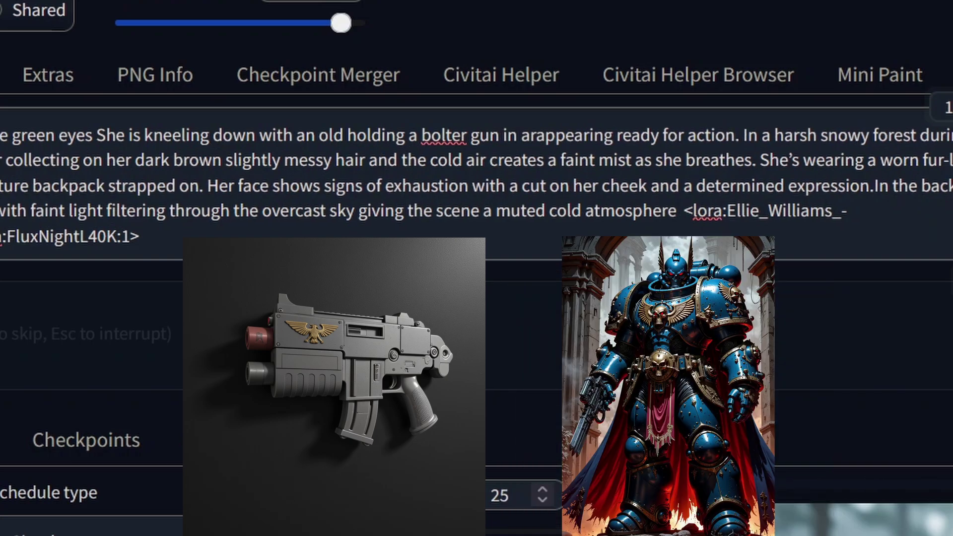
text(or)
key(ctrl+v)
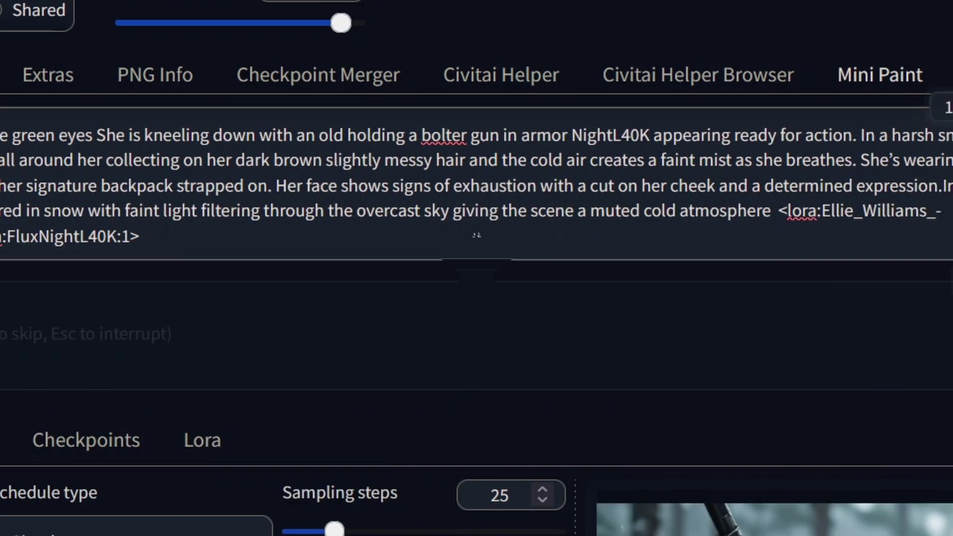
key(ctrl+Return)
scroll(839, 156, down, 3)
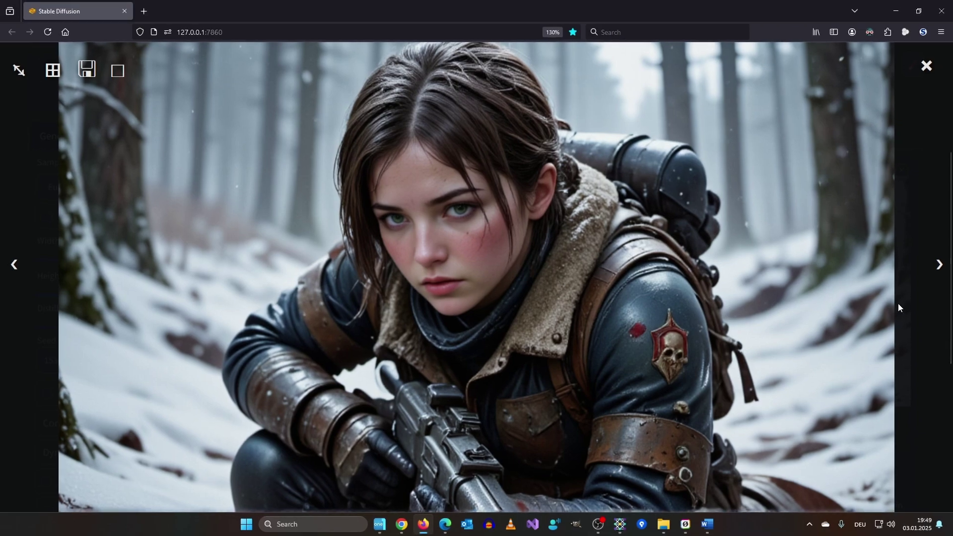
Step through the armored Ellie images back to the results grid.
click(937, 263)
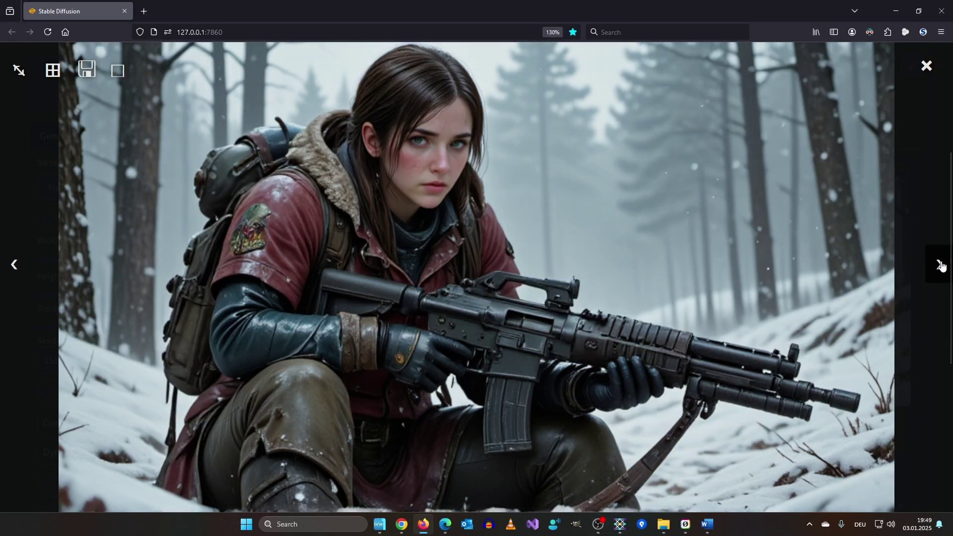
click(940, 265)
click(940, 266)
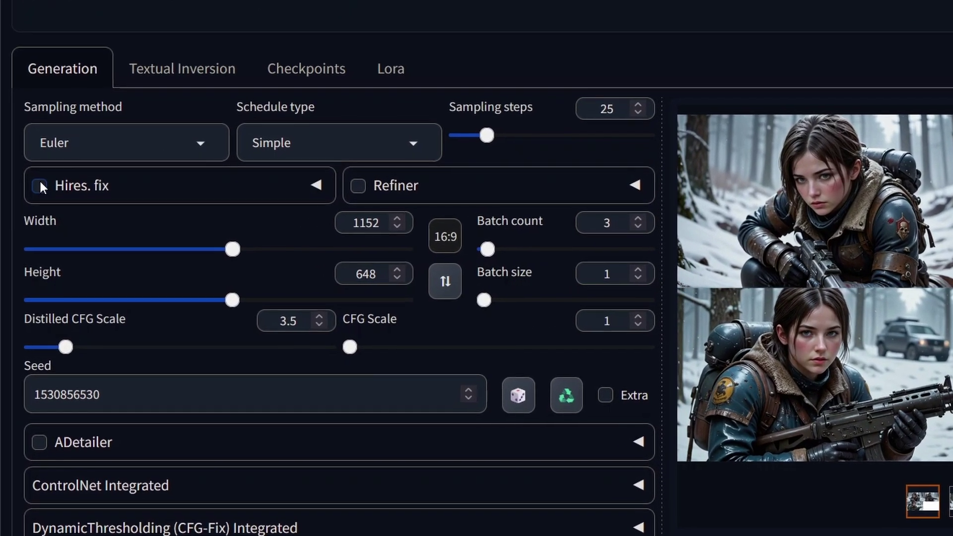
Enable and expand Hires. fix, then switch it off and collapse it.
click(46, 215)
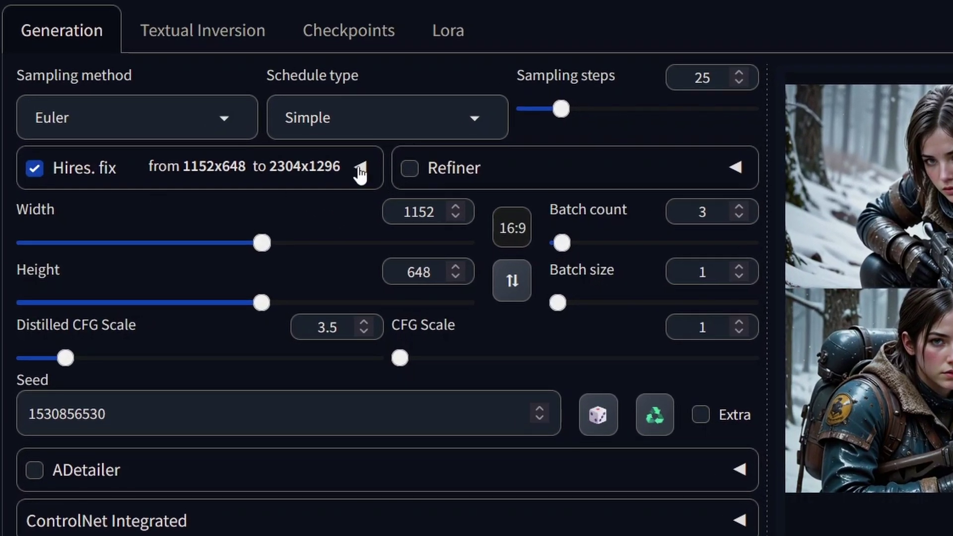
click(359, 169)
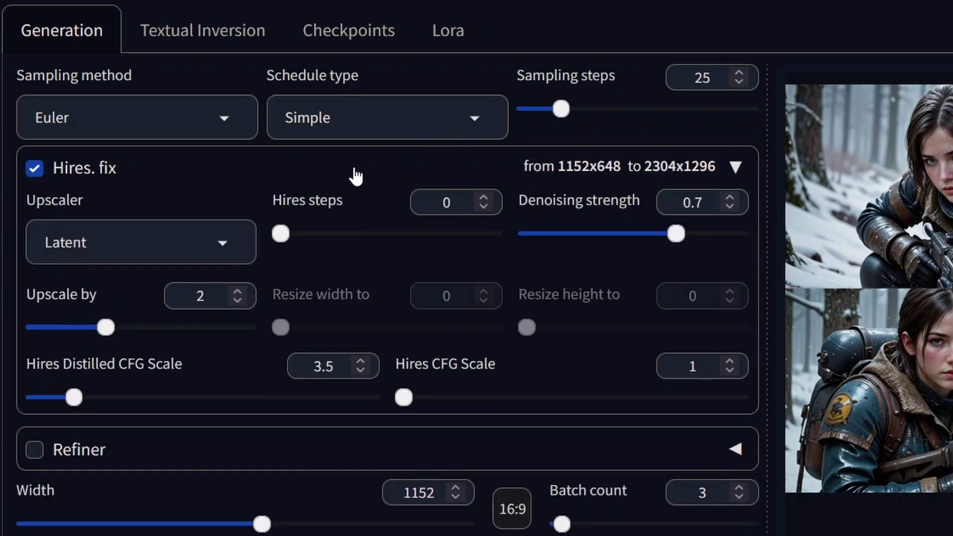
click(35, 172)
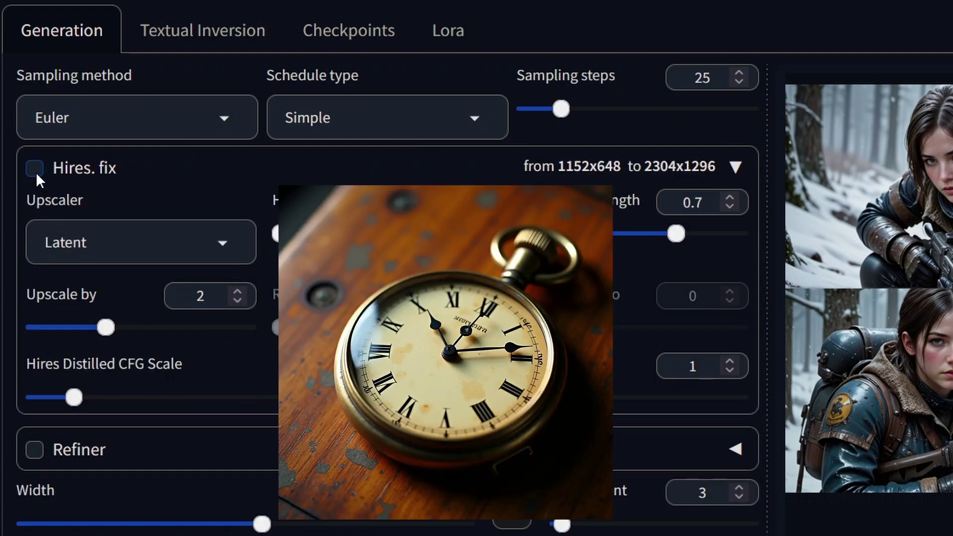
click(215, 172)
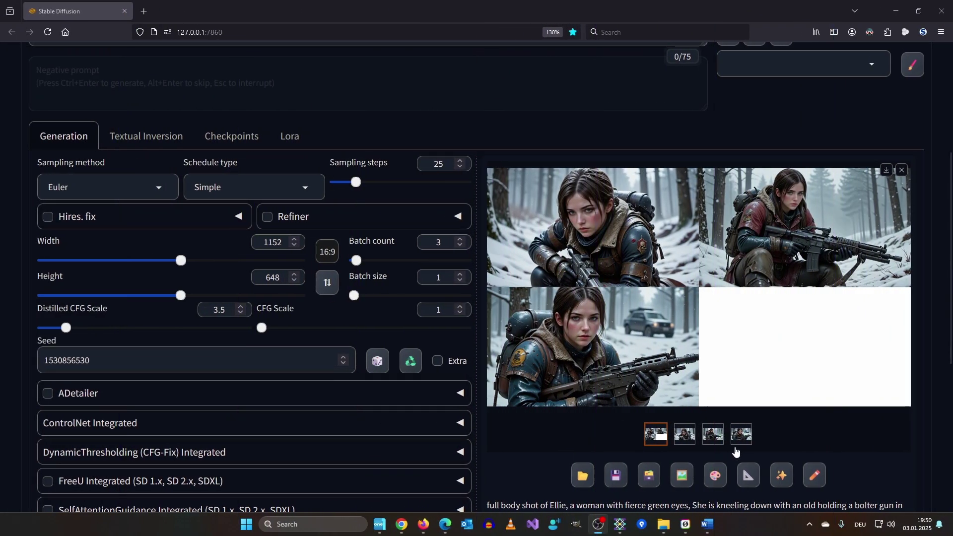
Load the second armored Ellie image into Mini Paint, trying brightness 10 and saturation -23, then cancel the corrections.
click(684, 439)
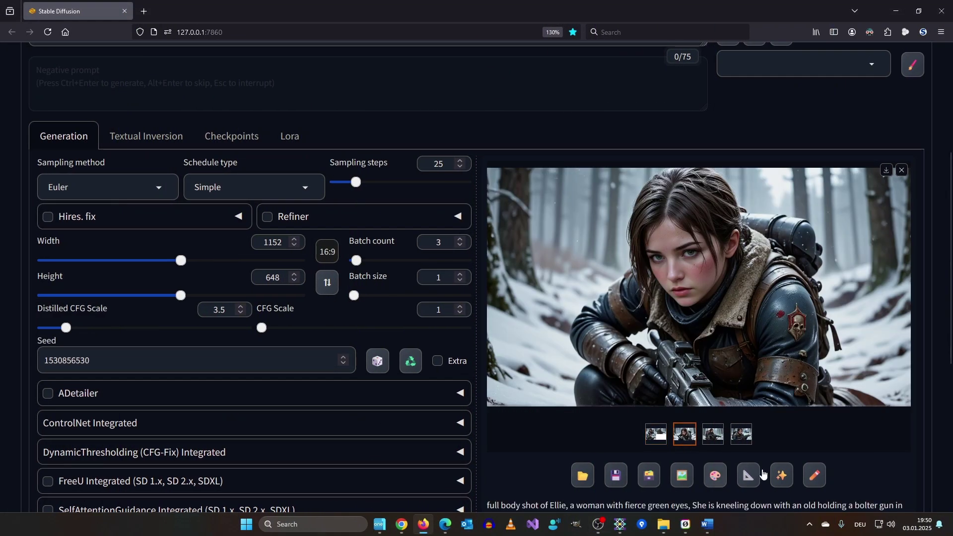
click(816, 477)
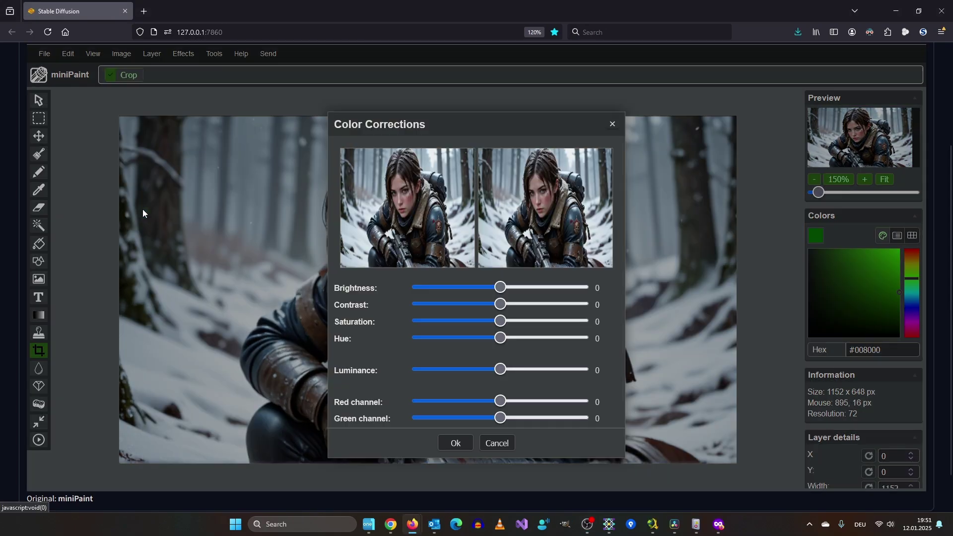
mouse_move(500, 288)
mouse_down()
mouse_move(519, 288)
mouse_move(509, 288)
mouse_up()
mouse_move(500, 304)
mouse_down()
mouse_move(522, 305)
mouse_move(499, 305)
mouse_up()
drag(501, 322, 482, 322)
click(496, 443)
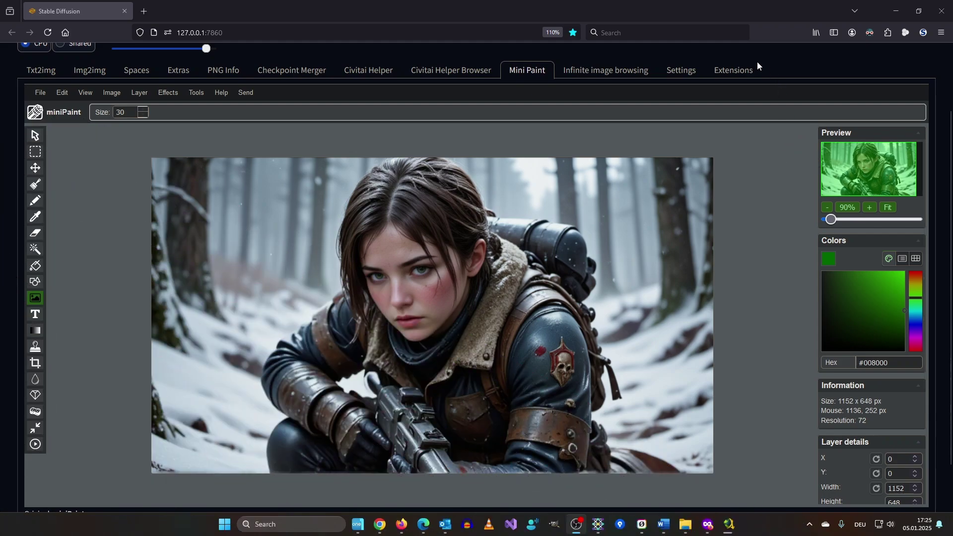
Load the available extensions list, search 'mini' and include installed ones to confirm miniPaint is installed.
click(738, 70)
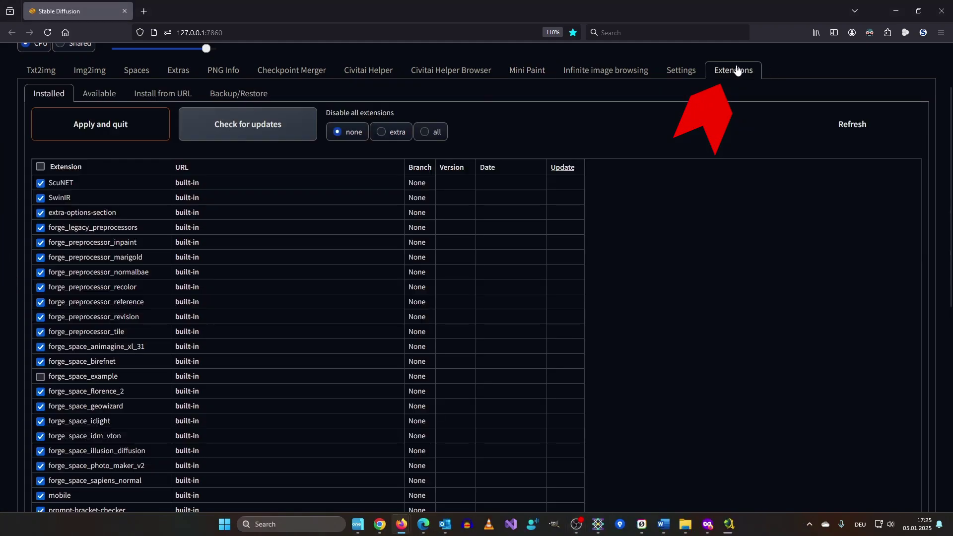
click(100, 93)
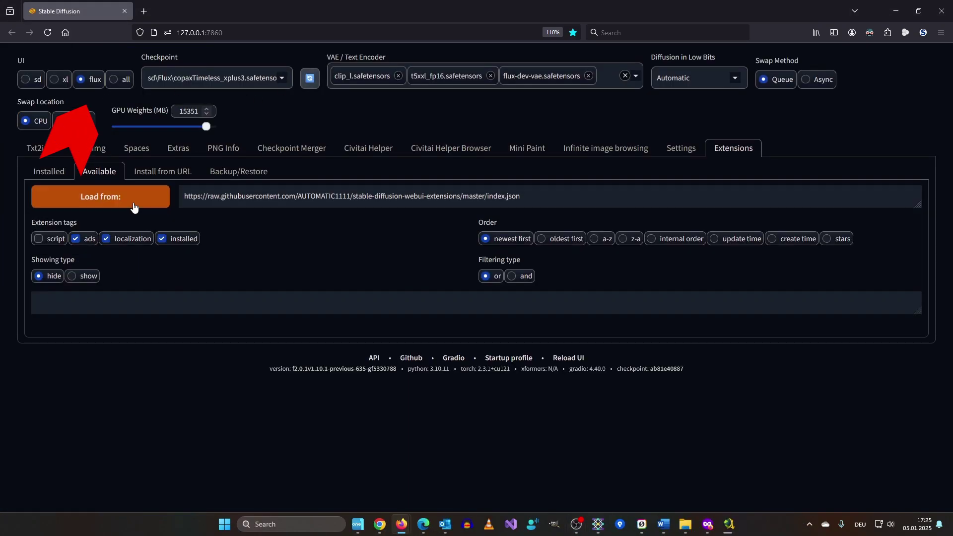
click(126, 199)
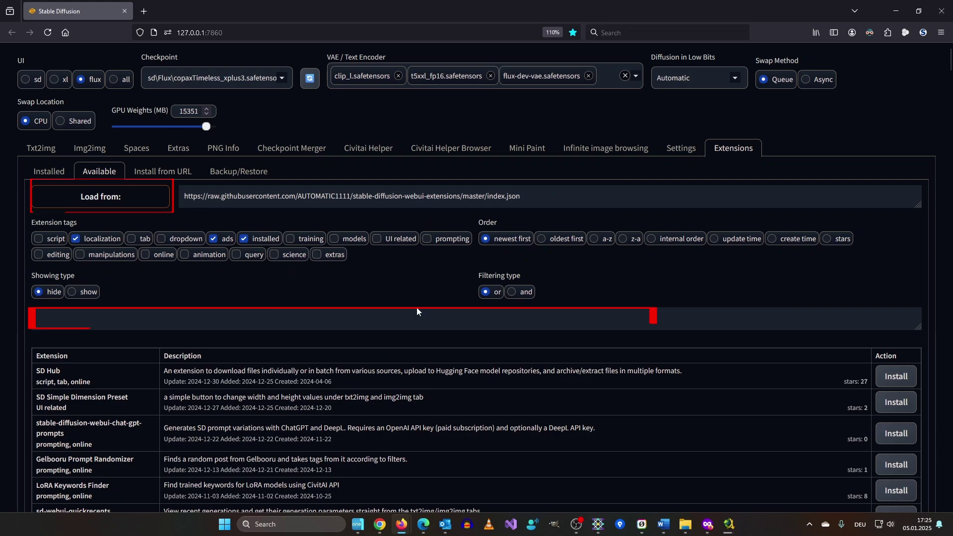
click(174, 321)
scroll(174, 321, down, 3)
scroll(198, 149, up, 1)
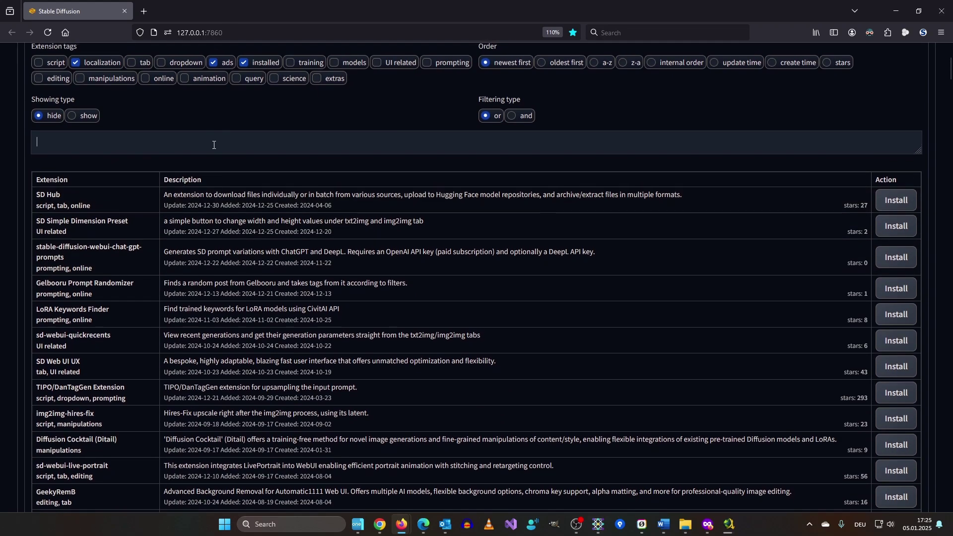
text(mini)
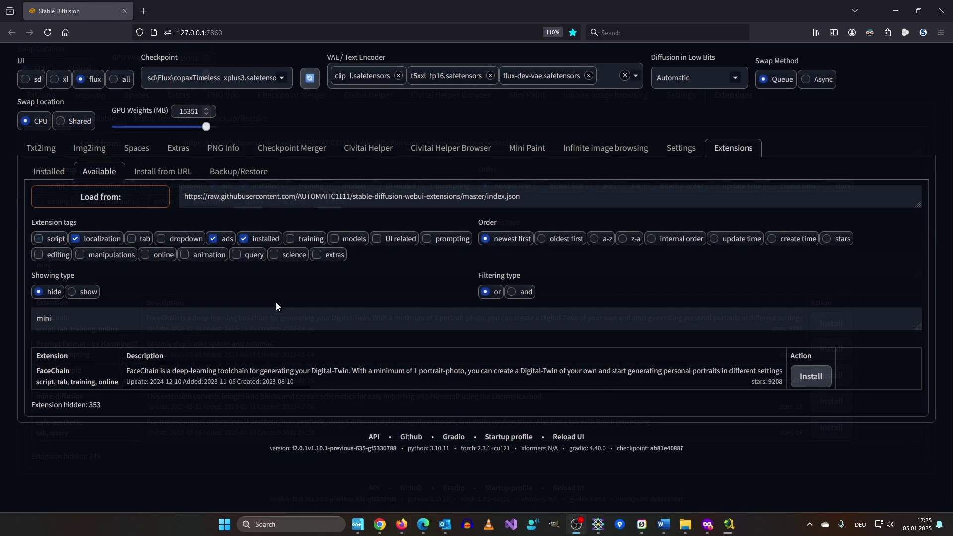
click(244, 240)
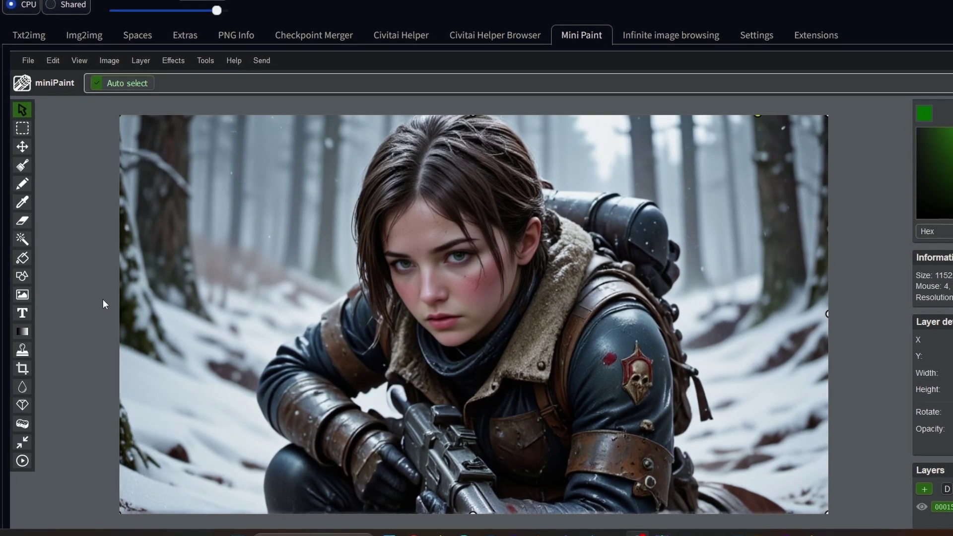
Crop the image to a frame around Ellie, extended further left, trimming the forest edges.
click(23, 369)
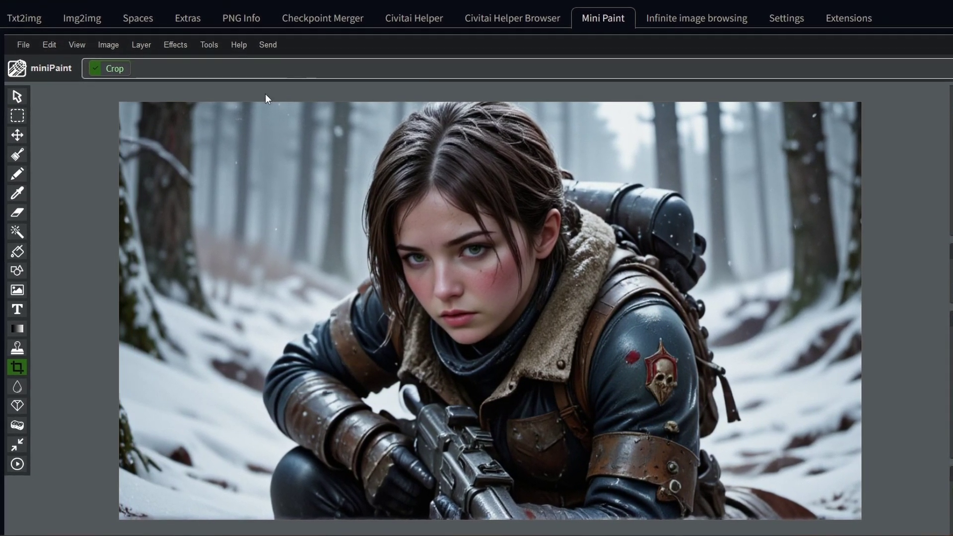
drag(241, 106, 756, 515)
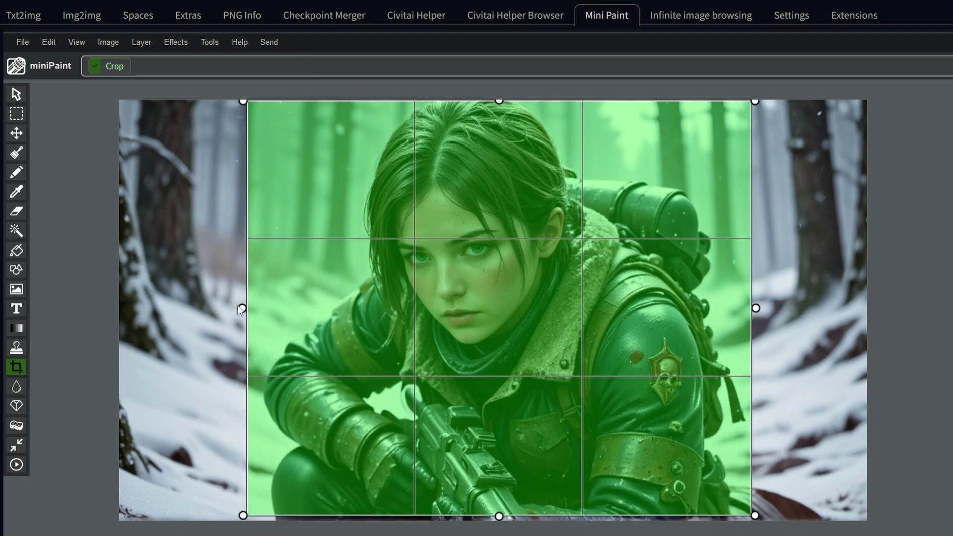
drag(242, 308, 200, 311)
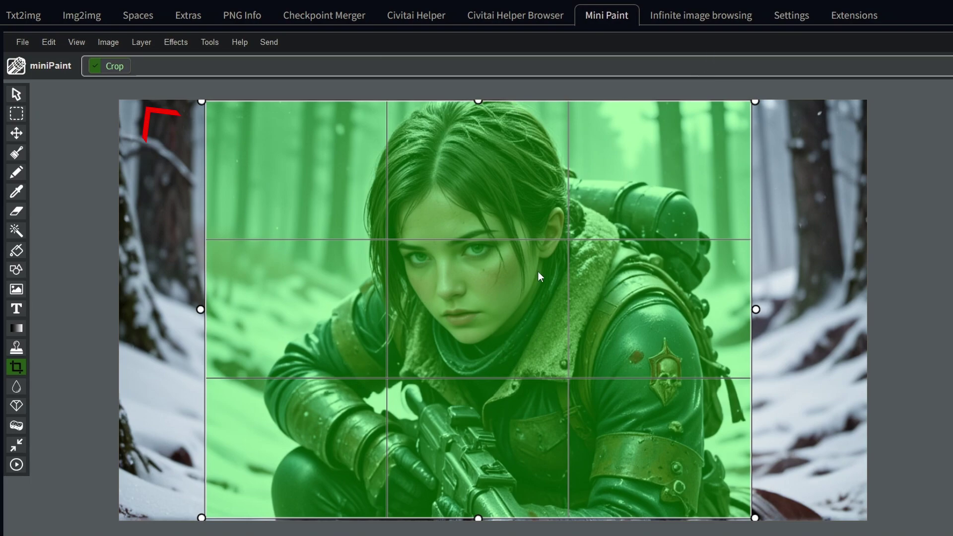
click(115, 68)
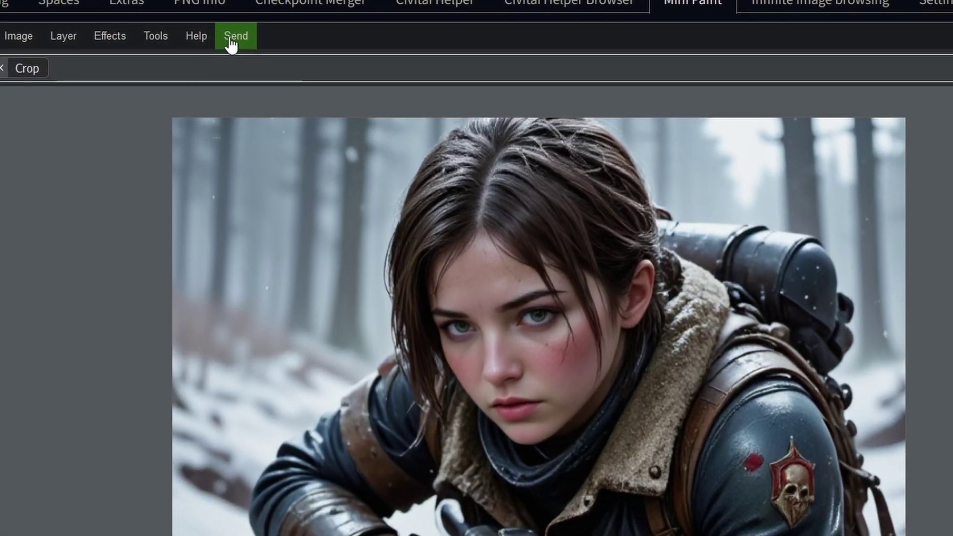
Send the cropped image to img2img as the init image.
click(269, 42)
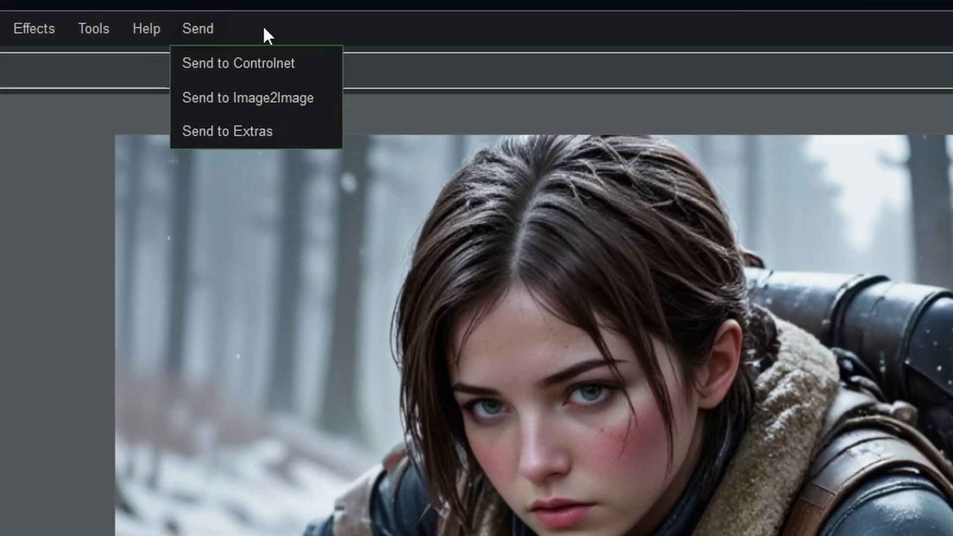
click(282, 101)
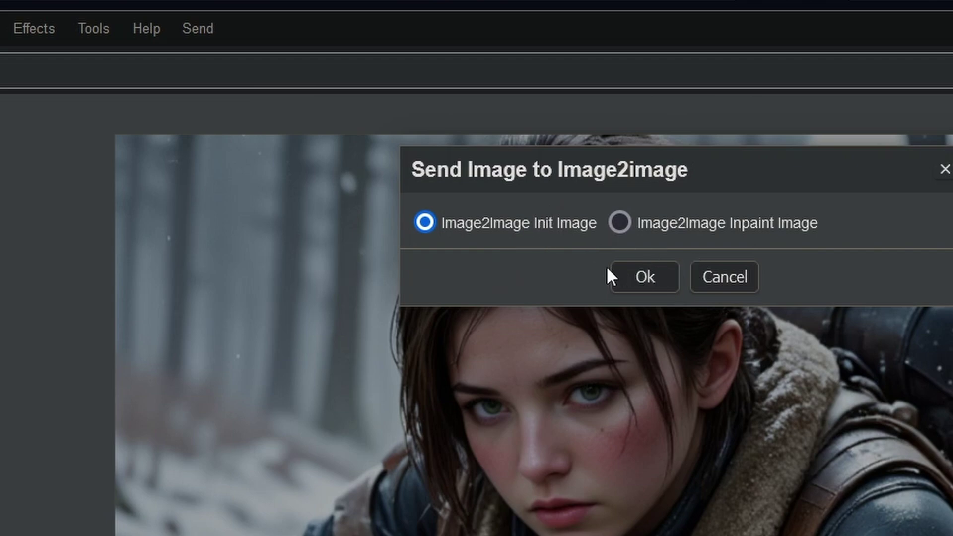
click(647, 278)
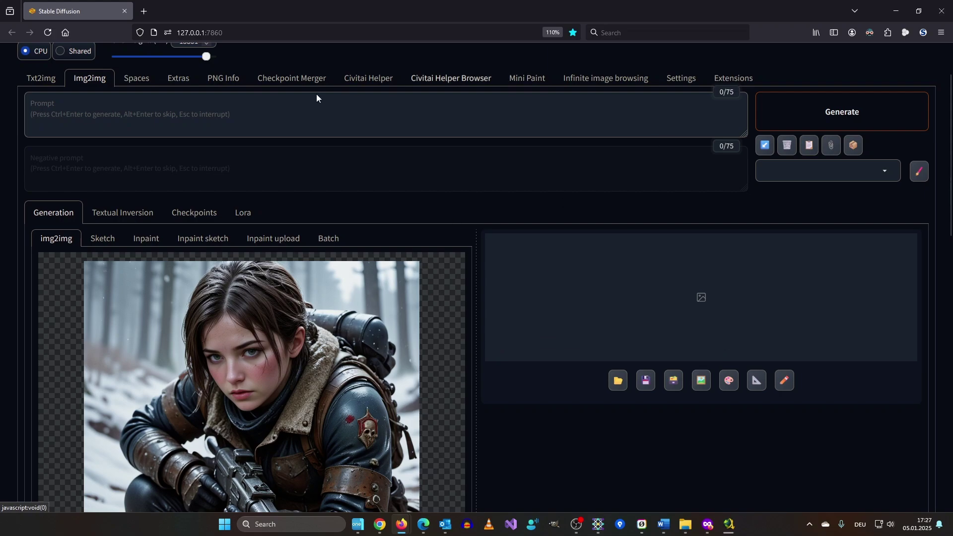
click(85, 115)
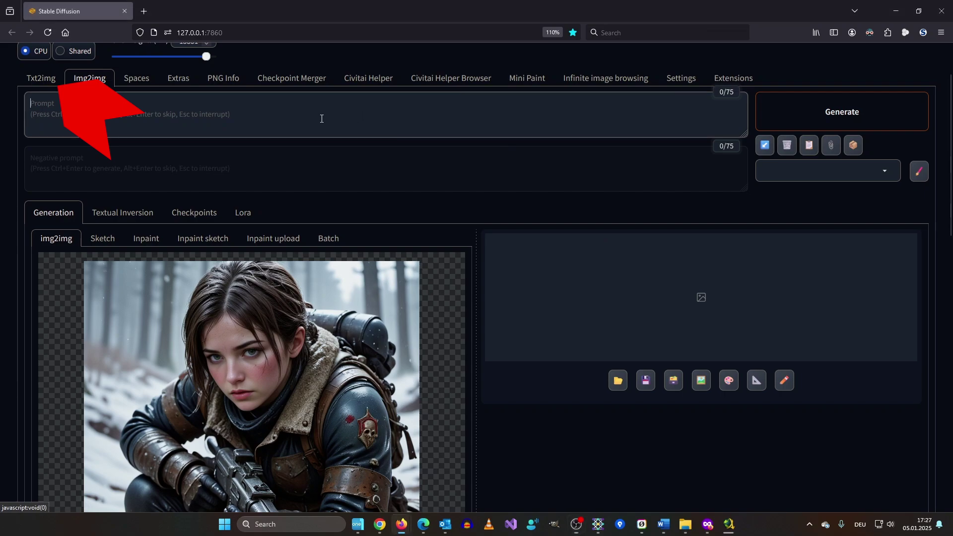
Load the original image in PNG Info and copy its full generation prompt.
click(226, 80)
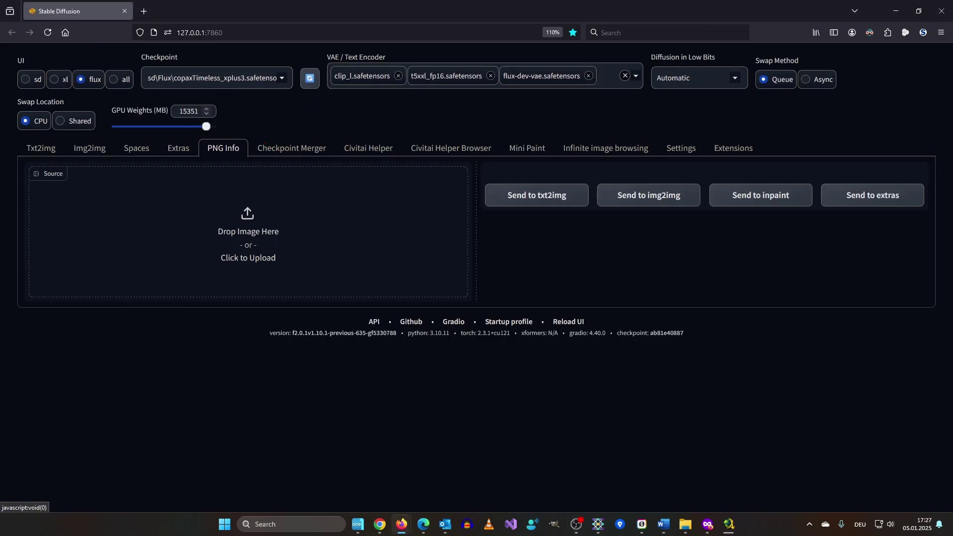
drag(276, 248, 247, 232)
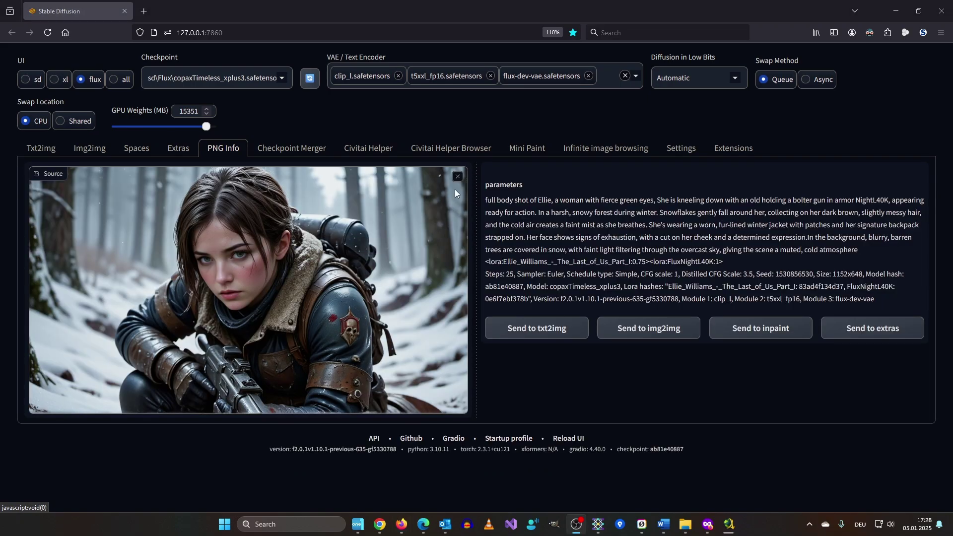
drag(487, 200, 744, 264)
key(ctrl+c)
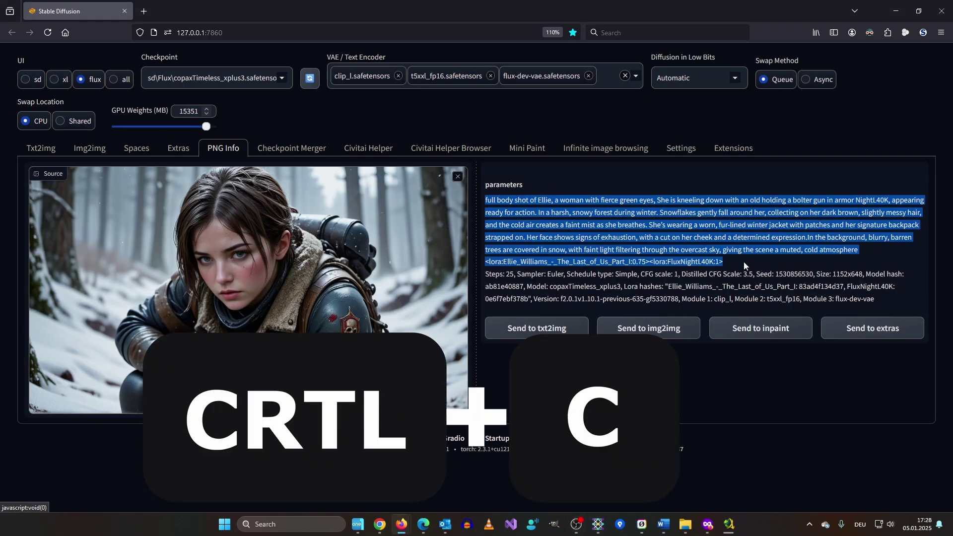
Paste the copied Ellie prompt into the img2img prompt box.
click(90, 148)
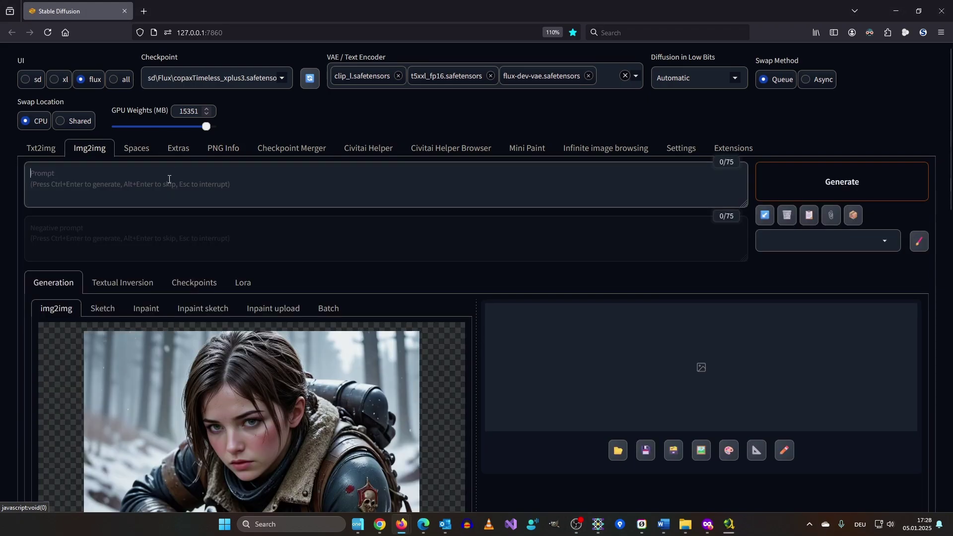
click(497, 194)
key(ctrl+v)
scroll(533, 256, down, 5)
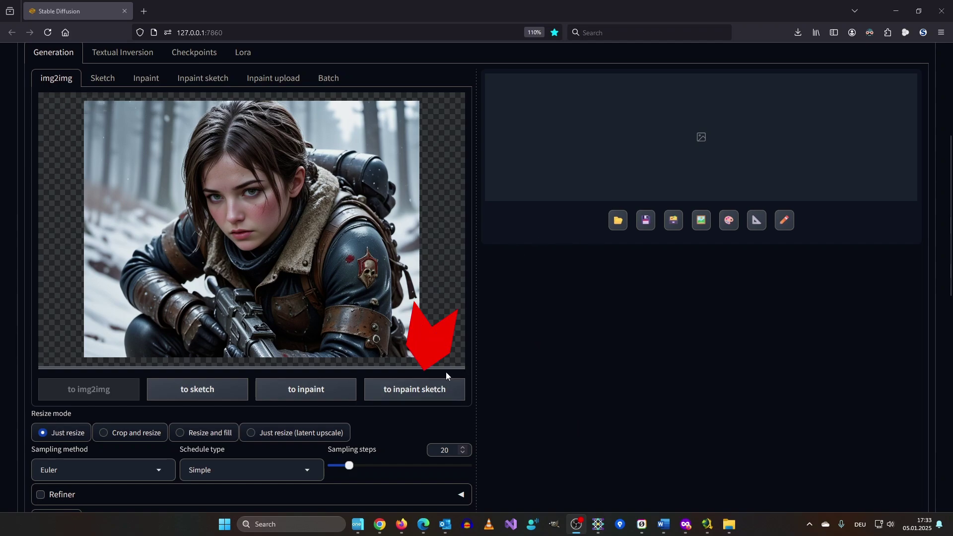
Move the image to inpaint sketch and paint a thick black band across Ellie's forehead.
click(411, 390)
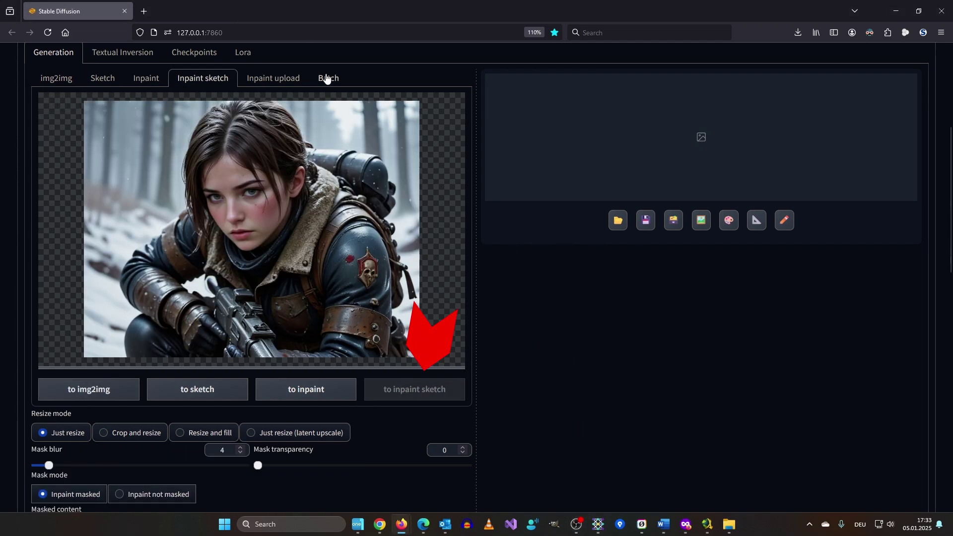
scroll(126, 211, up, 3)
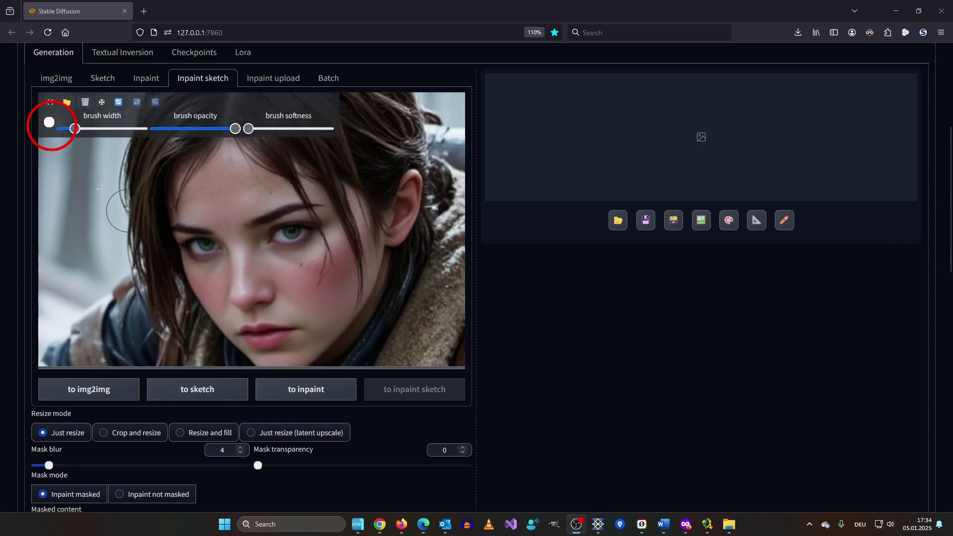
click(50, 122)
click(14, 88)
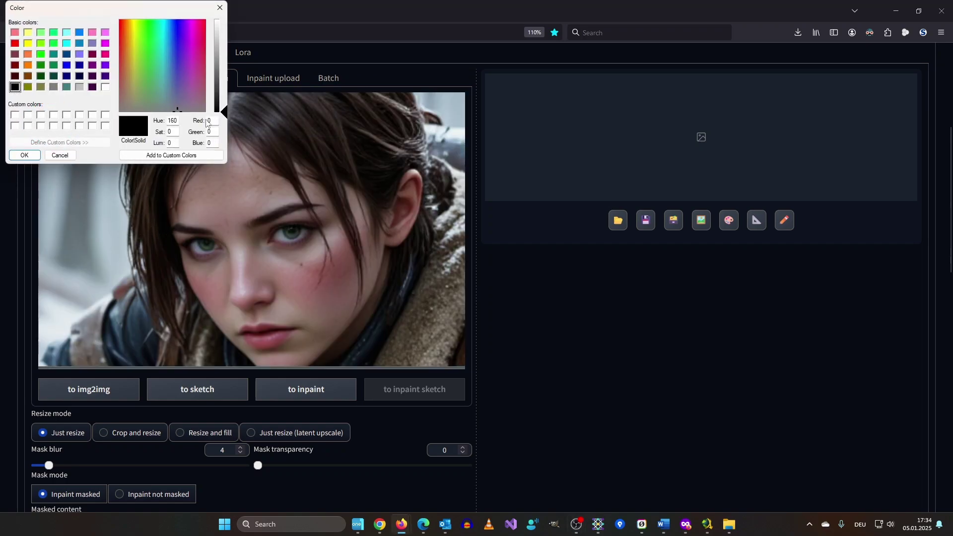
click(25, 155)
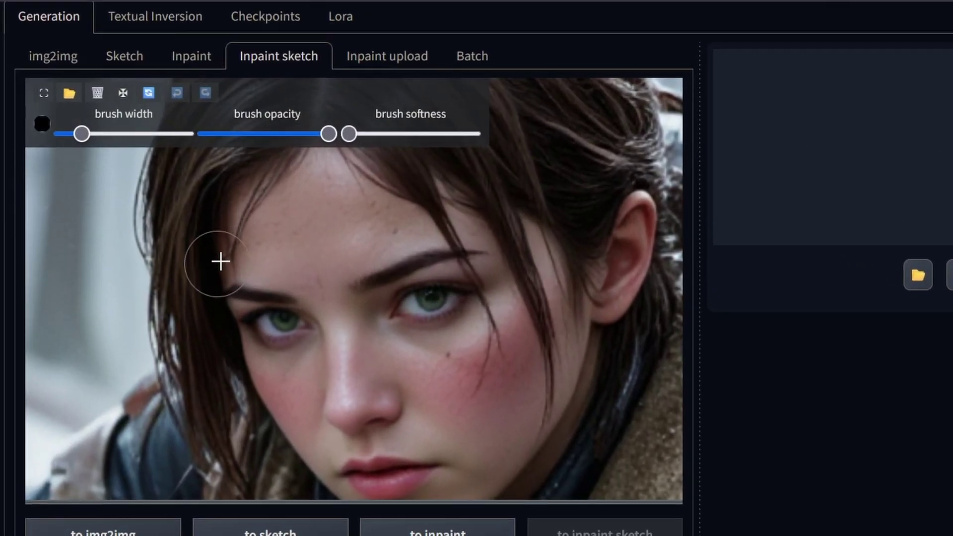
mouse_move(213, 255)
mouse_down()
mouse_move(272, 234)
mouse_move(426, 214)
mouse_move(561, 173)
mouse_up()
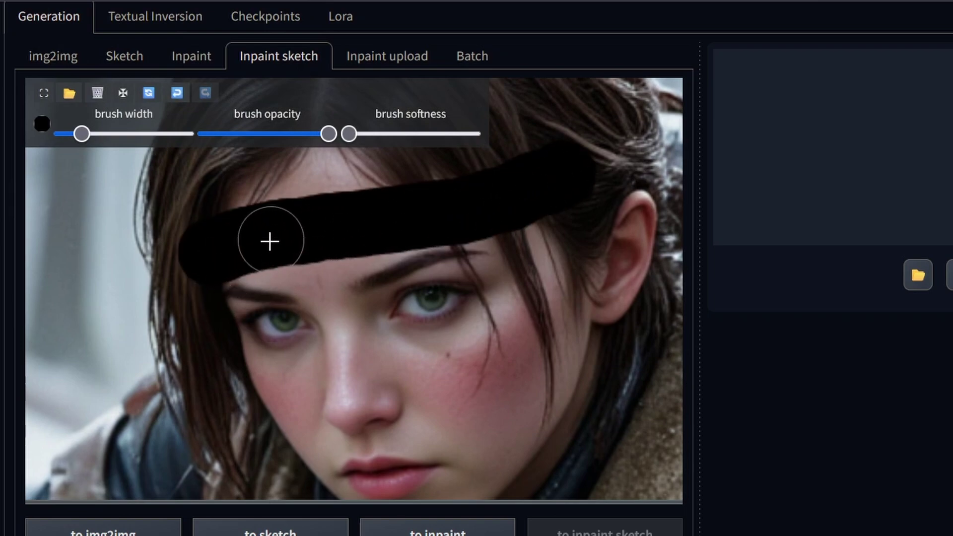
mouse_move(271, 241)
mouse_down()
mouse_move(442, 213)
mouse_move(581, 166)
mouse_move(631, 136)
mouse_up()
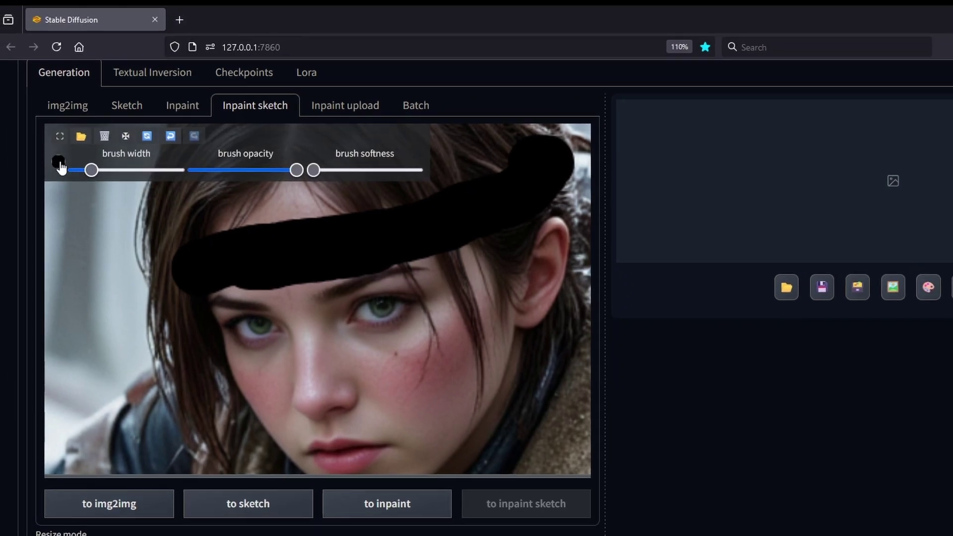
Paint a red stripe inside the black forehead band.
click(49, 143)
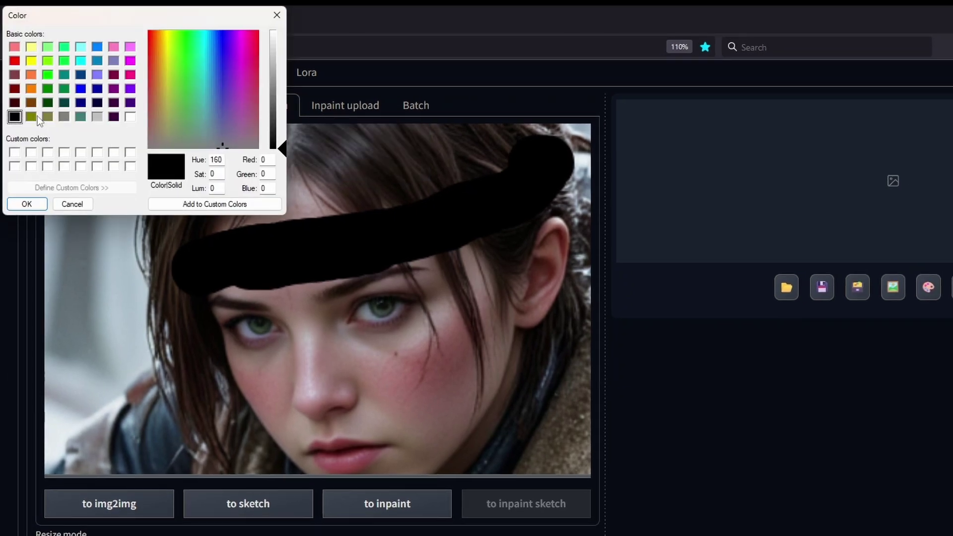
click(14, 60)
click(27, 203)
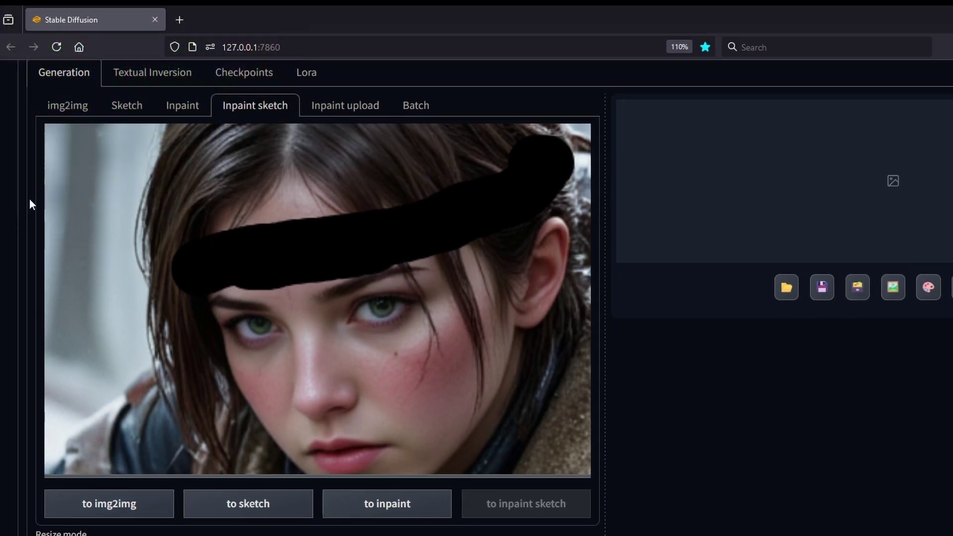
scroll(198, 268, up, 4)
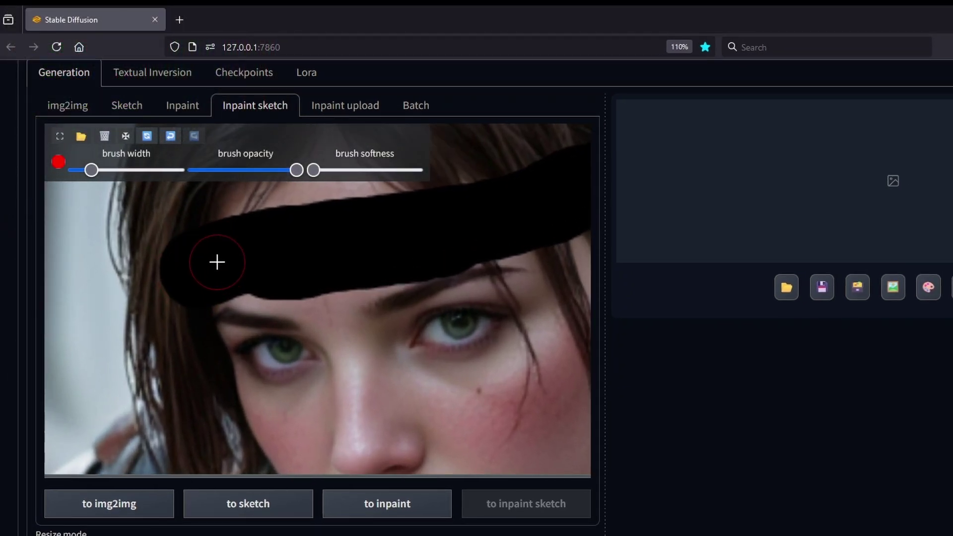
mouse_move(219, 261)
mouse_down()
mouse_move(457, 231)
mouse_move(547, 200)
mouse_up()
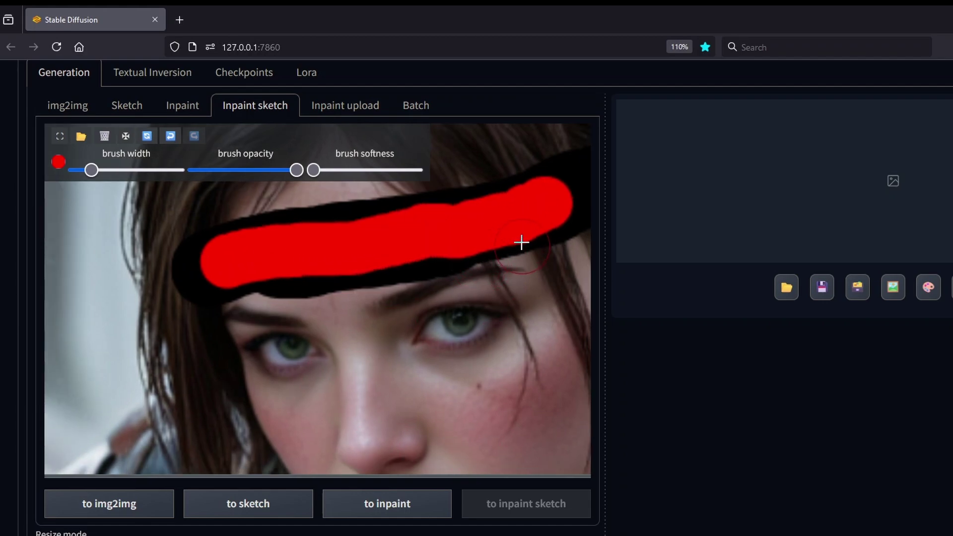
key(f)
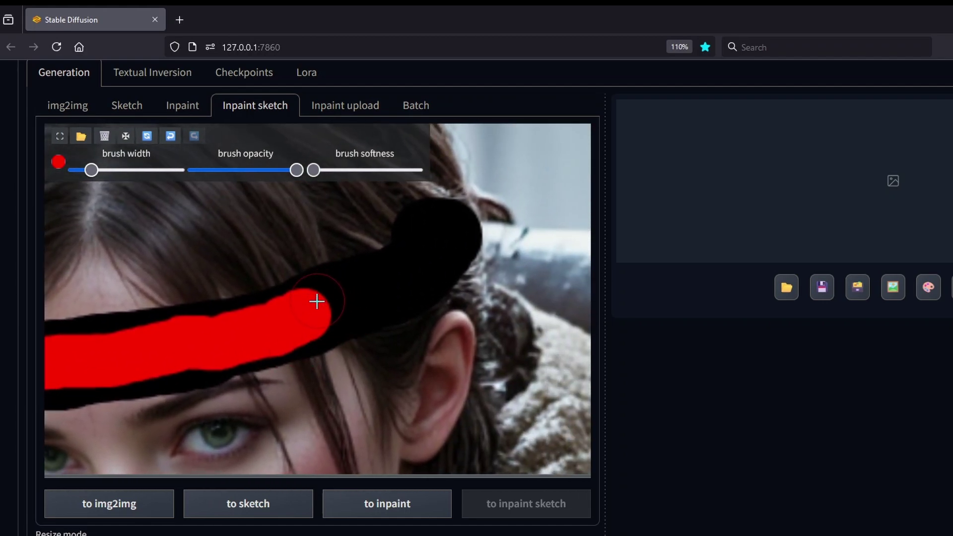
mouse_move(316, 301)
mouse_down()
mouse_move(398, 279)
mouse_move(438, 240)
mouse_up()
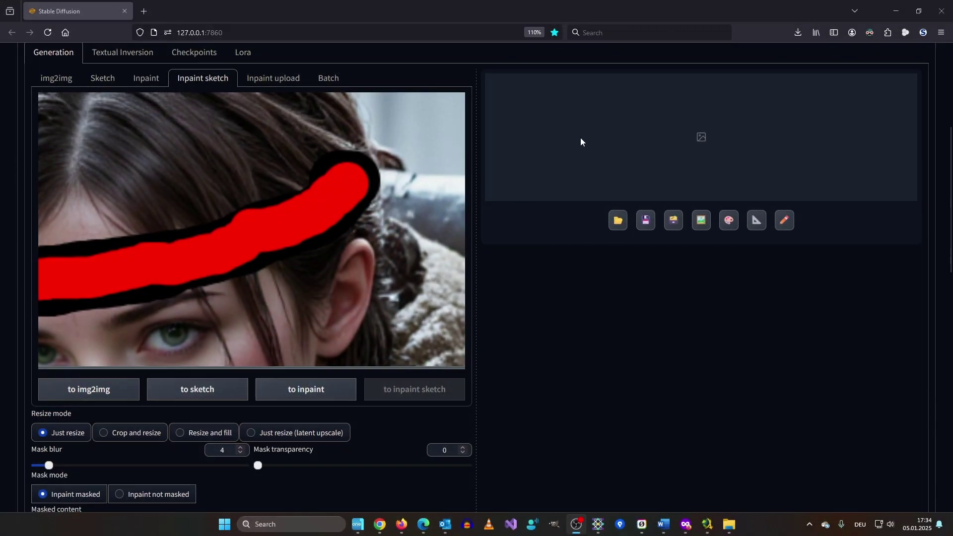
Replace the inpaint prompt with 'black and red bandana'.
scroll(546, 139, up, 5)
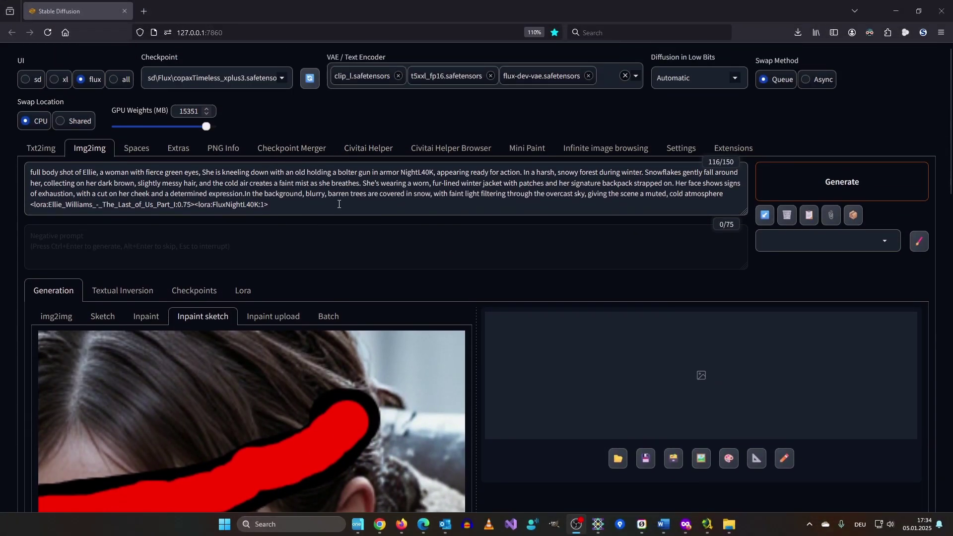
click(339, 205)
key(ctrl+a)
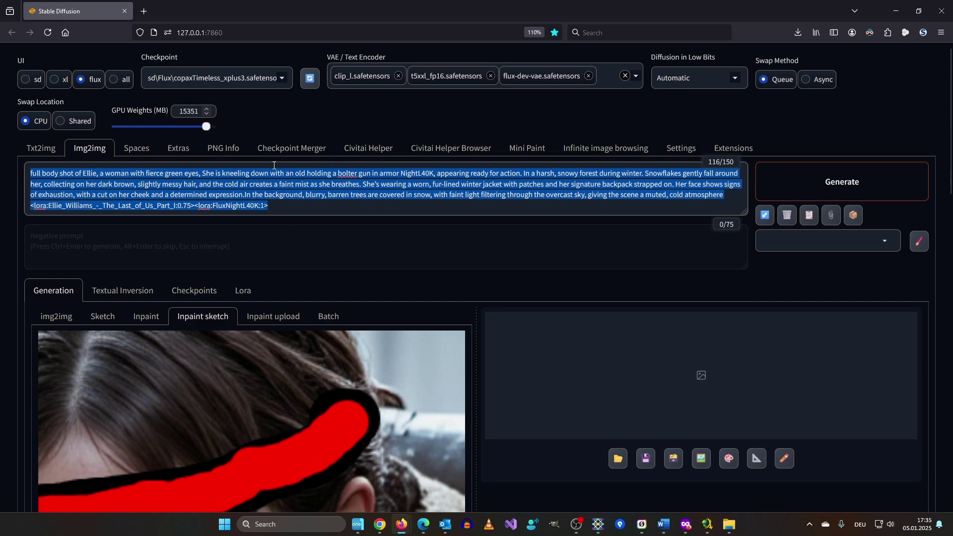
key(ctrl+x)
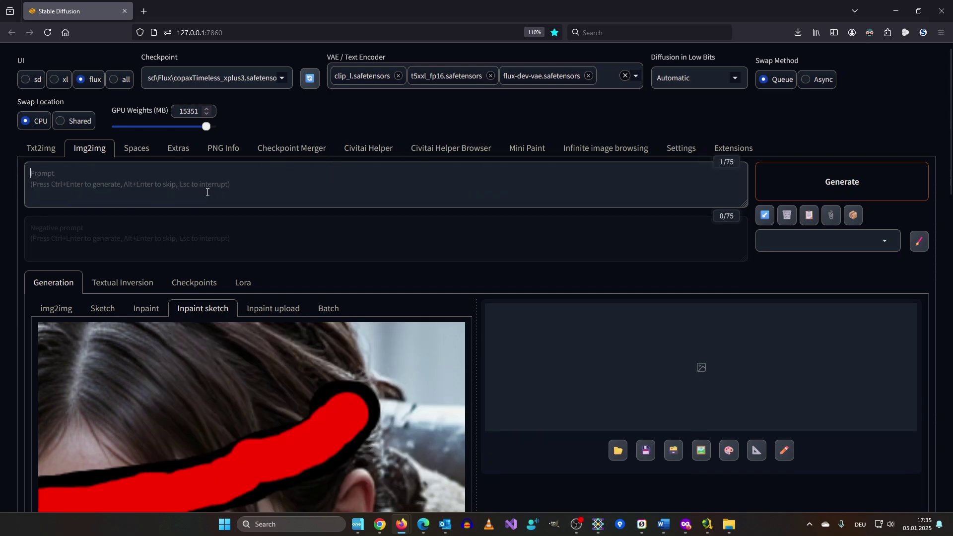
text(black a)
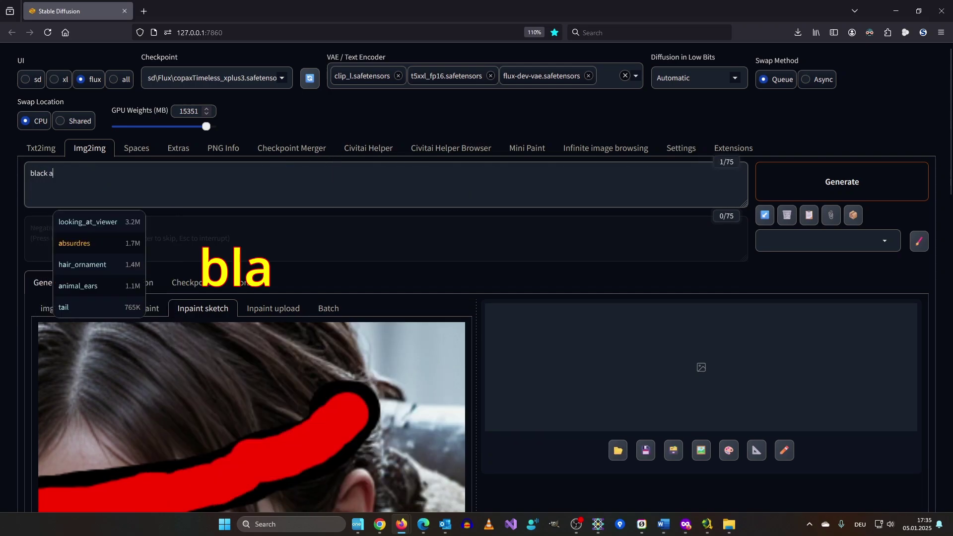
text(nd red banda)
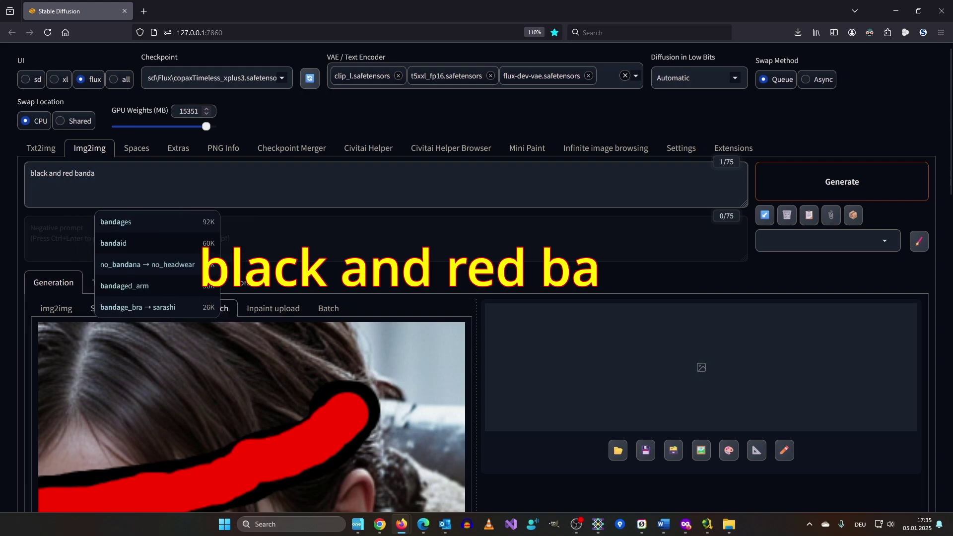
text(na)
Resize by scale 0.6 (496x376) and raise denoising strength to 0.8.
scroll(503, 341, down, 10)
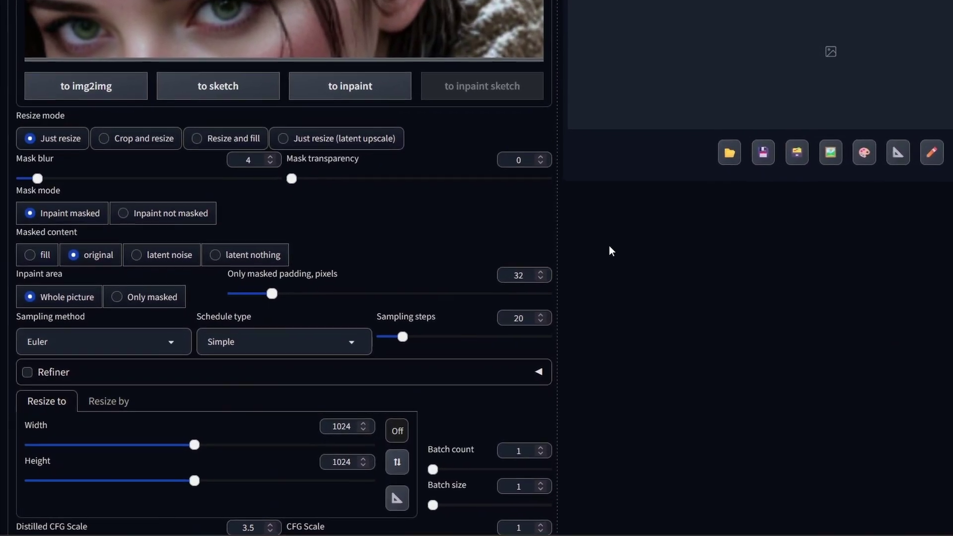
scroll(209, 259, down, 5)
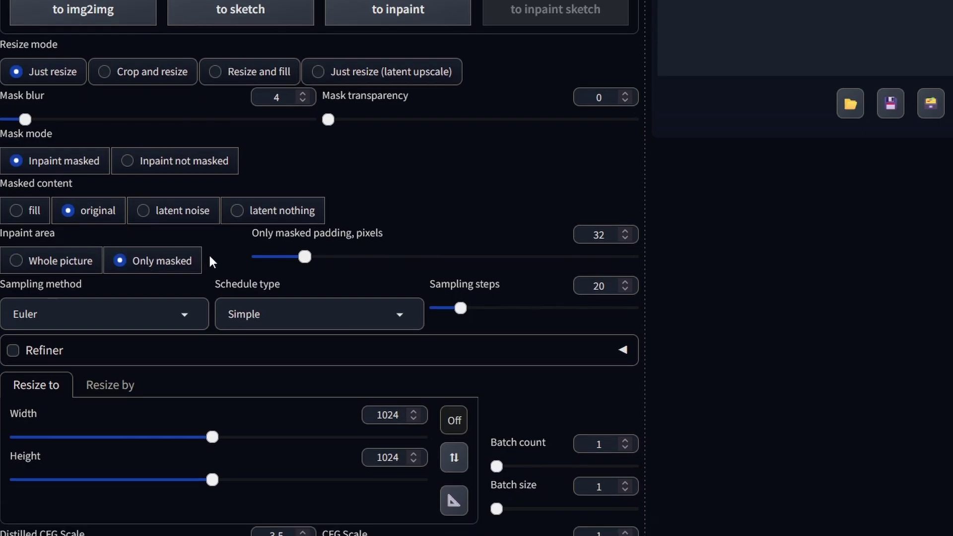
click(110, 142)
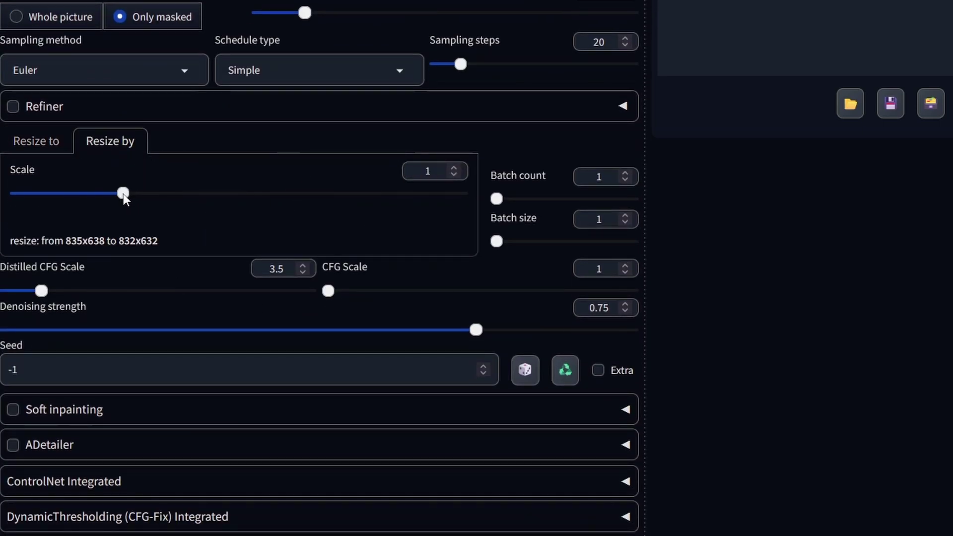
drag(123, 194, 73, 199)
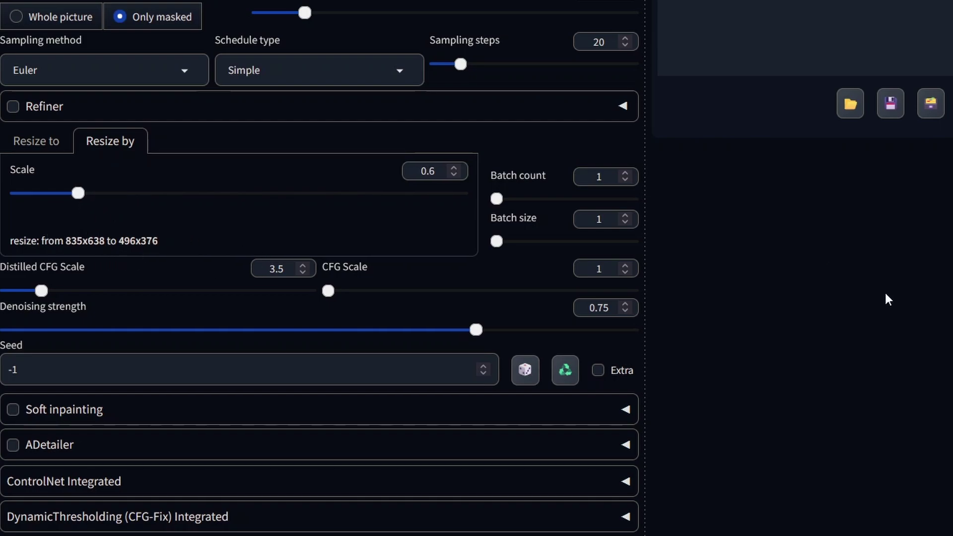
scroll(858, 128, up, 10)
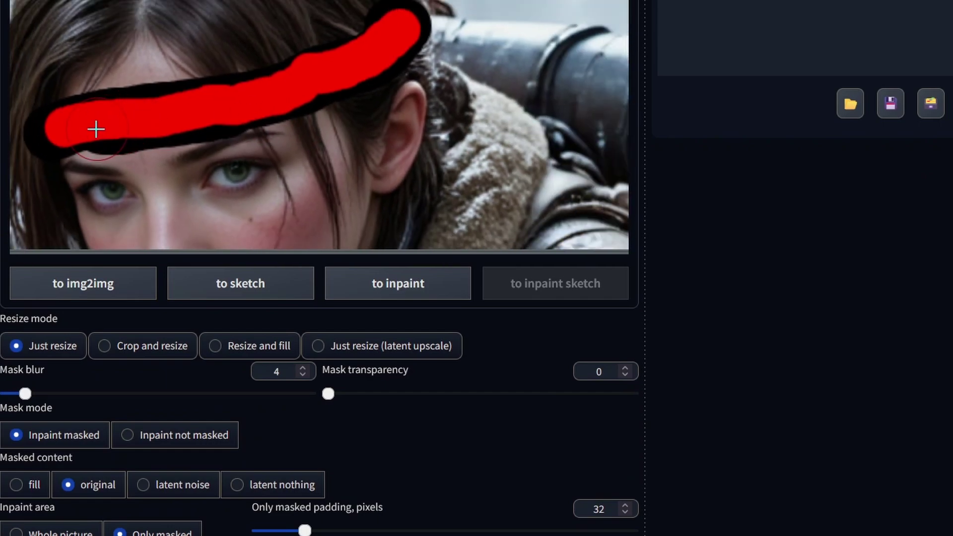
scroll(790, 274, down, 8)
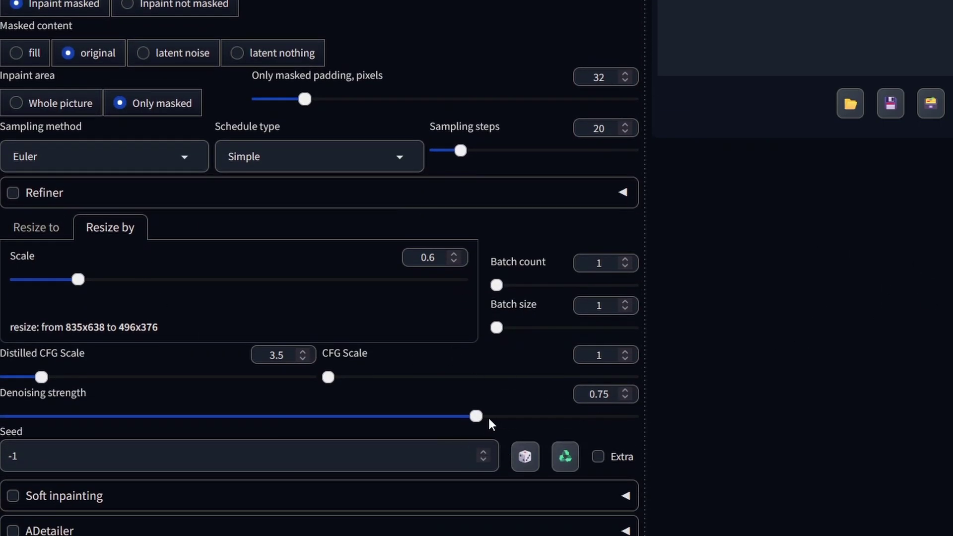
drag(481, 418, 510, 424)
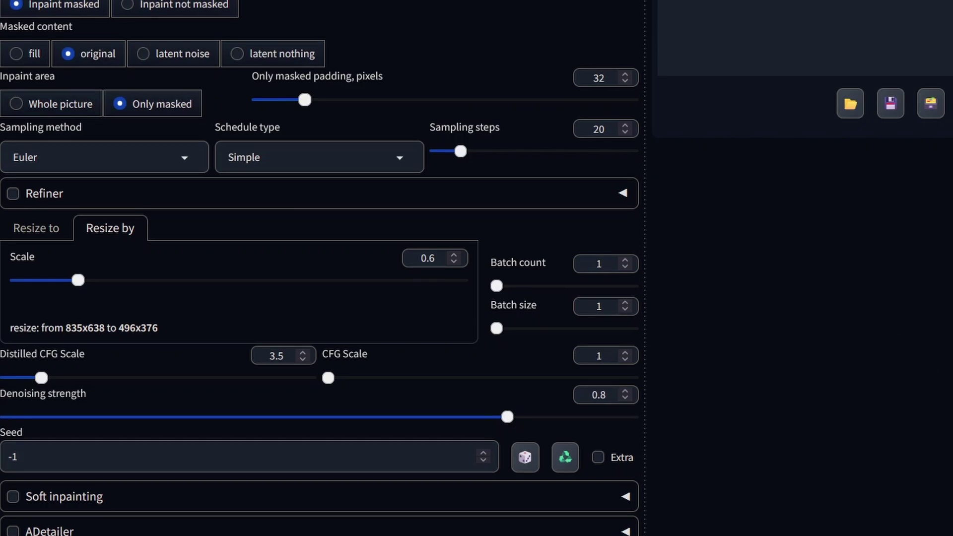
Compare the two bandana inpaint results and settle on the plain red bandana version.
scroll(828, 284, up, 3)
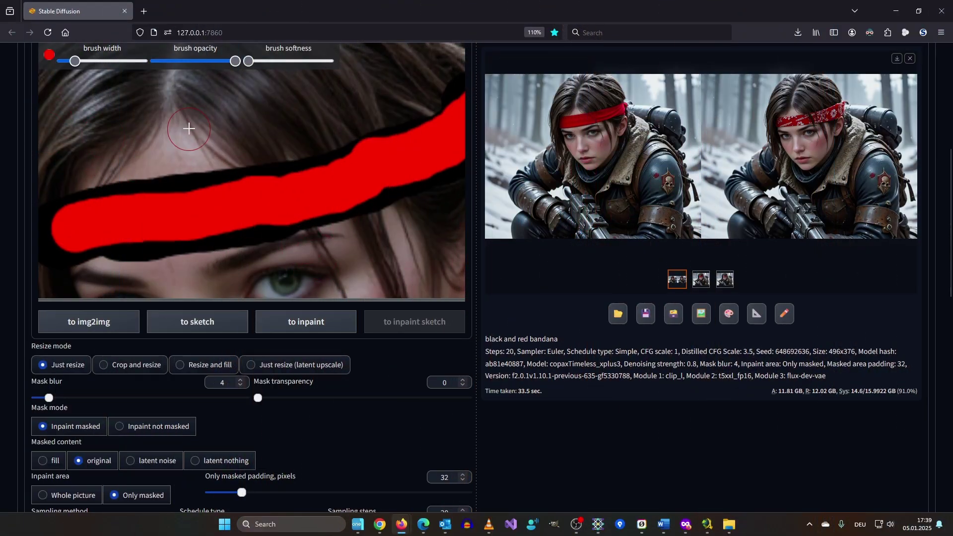
scroll(343, 183, down, 5)
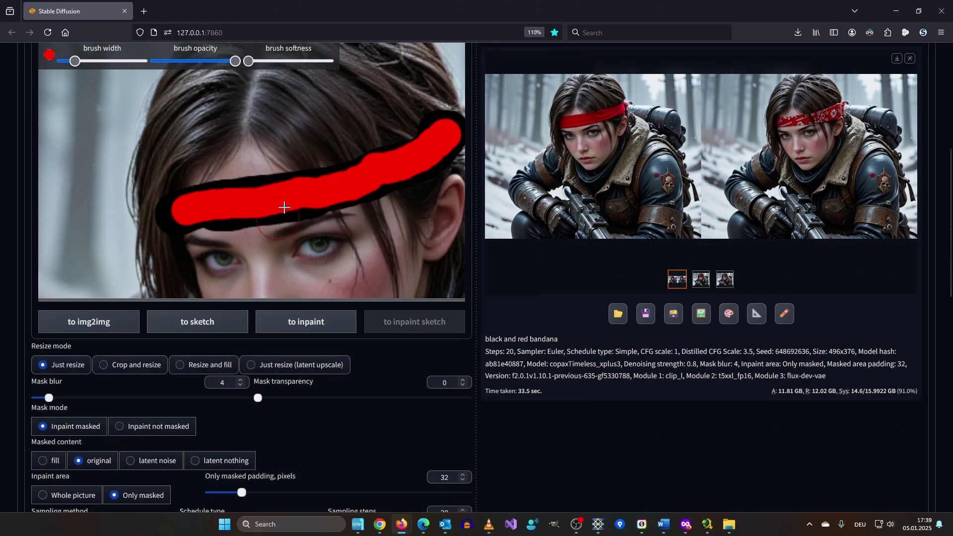
scroll(284, 207, down, 2)
click(702, 279)
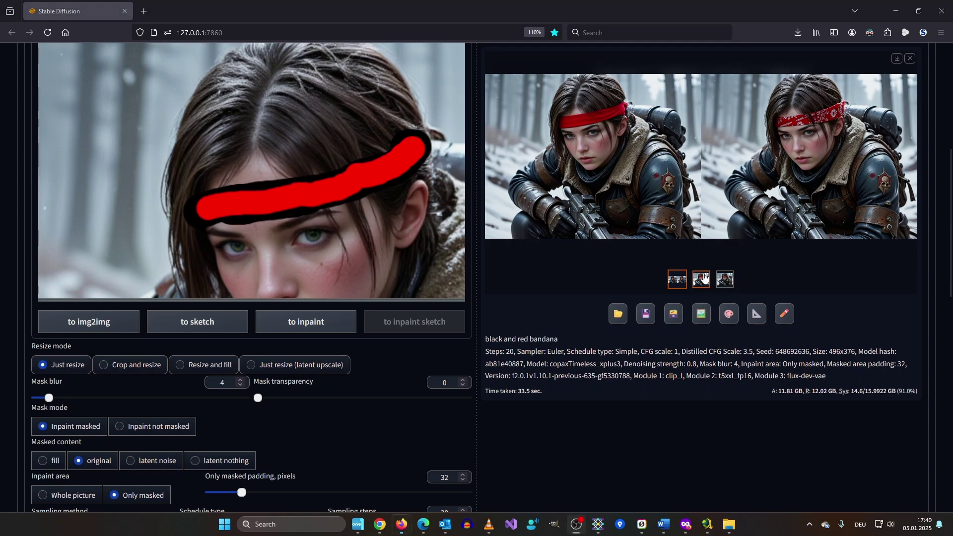
click(724, 281)
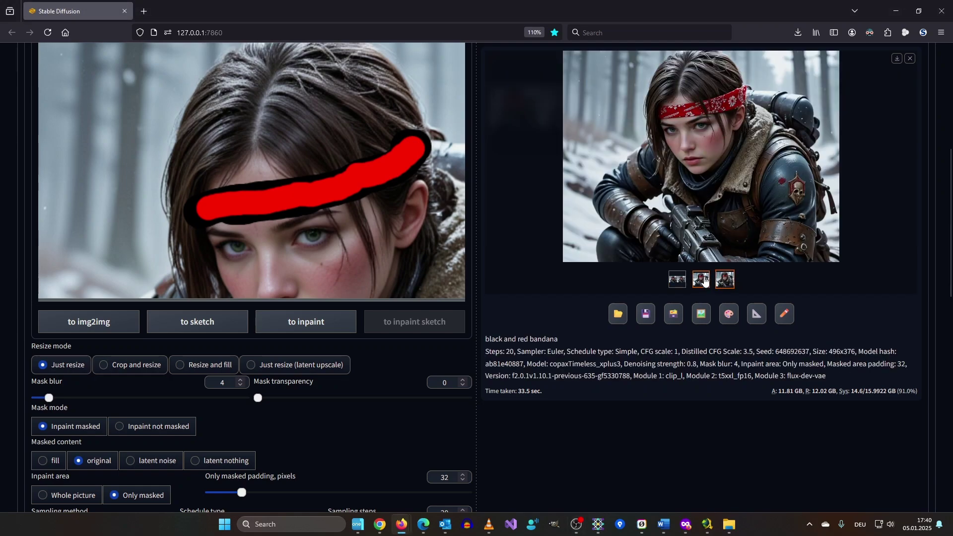
click(705, 281)
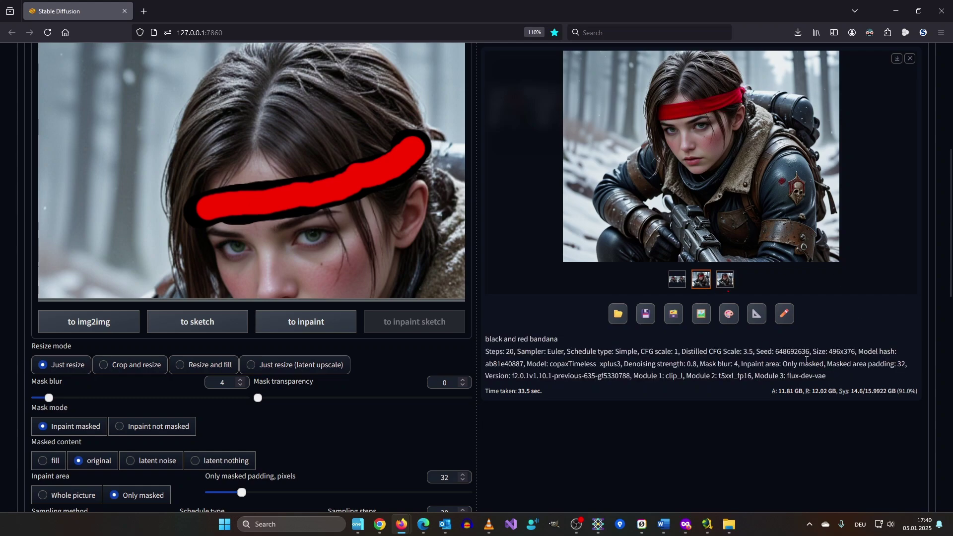
Load the red bandana image for inpainting and mask the shoulder skull badge.
click(730, 319)
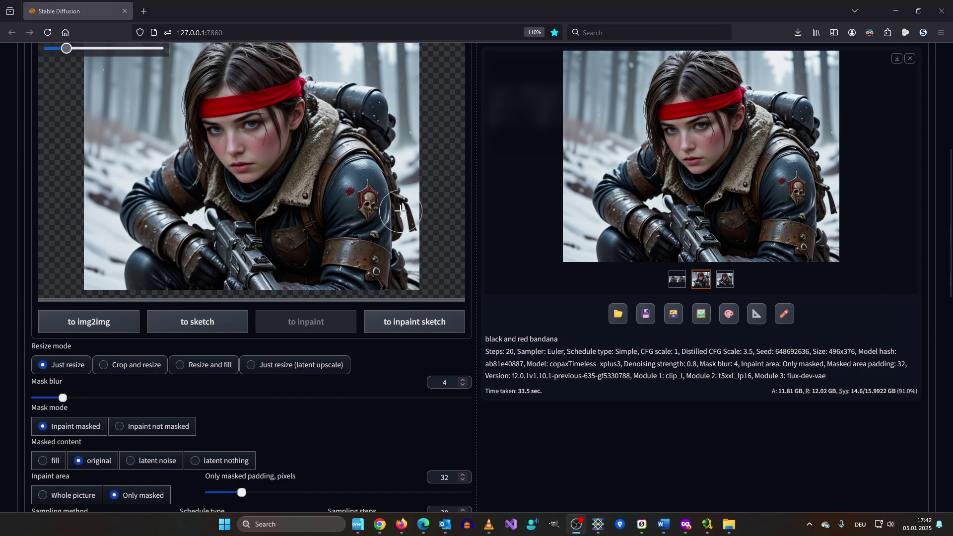
scroll(401, 211, up, 5)
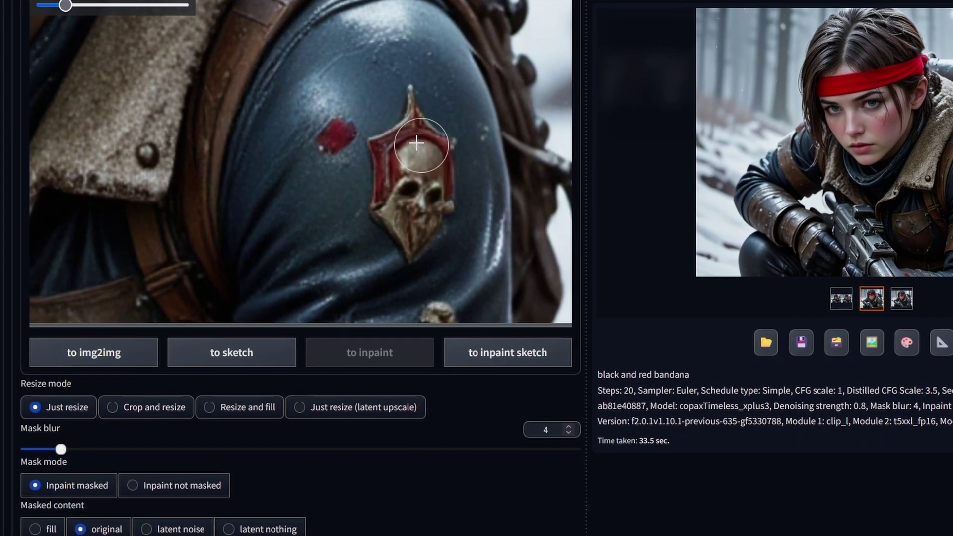
mouse_move(417, 143)
mouse_down()
mouse_move(398, 198)
mouse_move(437, 223)
mouse_move(426, 177)
mouse_up()
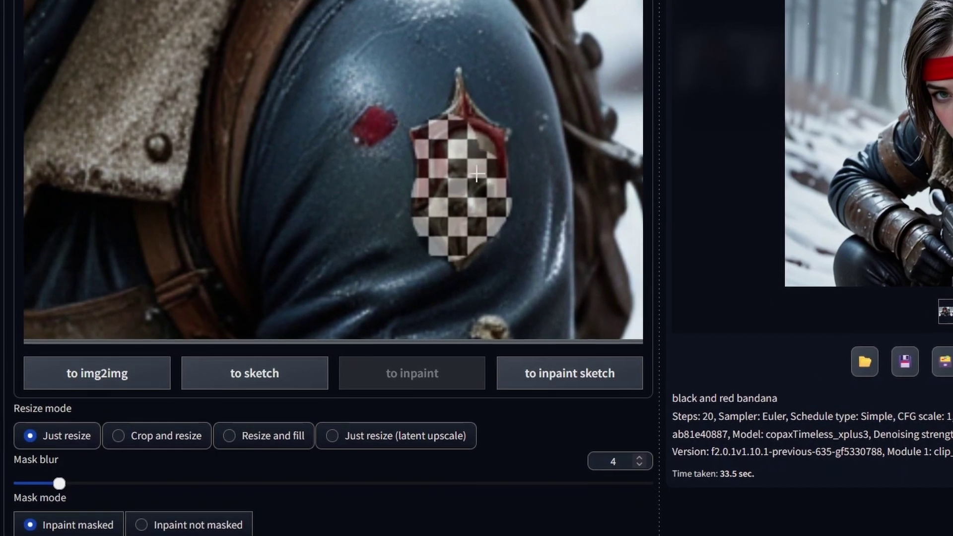
scroll(596, 119, down, 3)
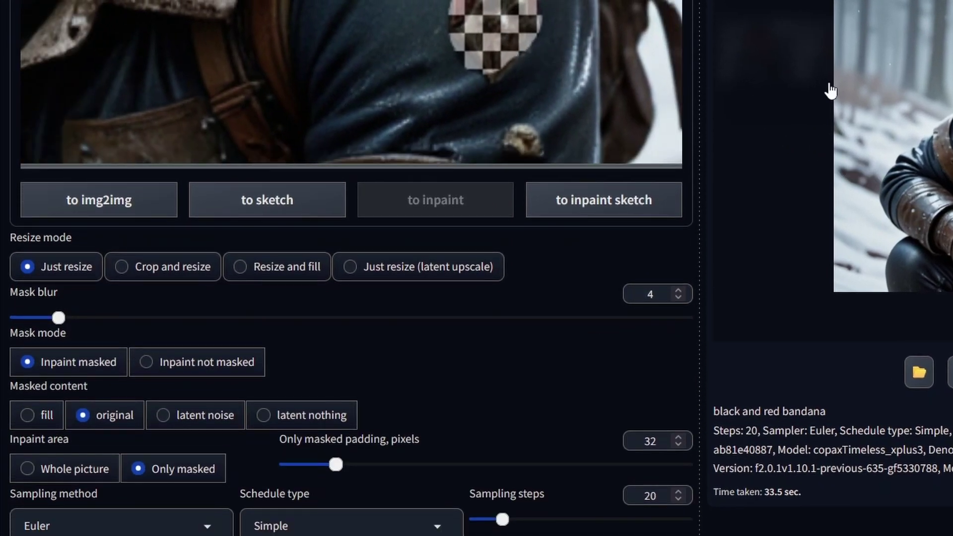
scroll(844, 74, up, 10)
Set the prompt to 'skull badge' and lower denoising strength to 0.6.
drag(29, 154, 10, 185)
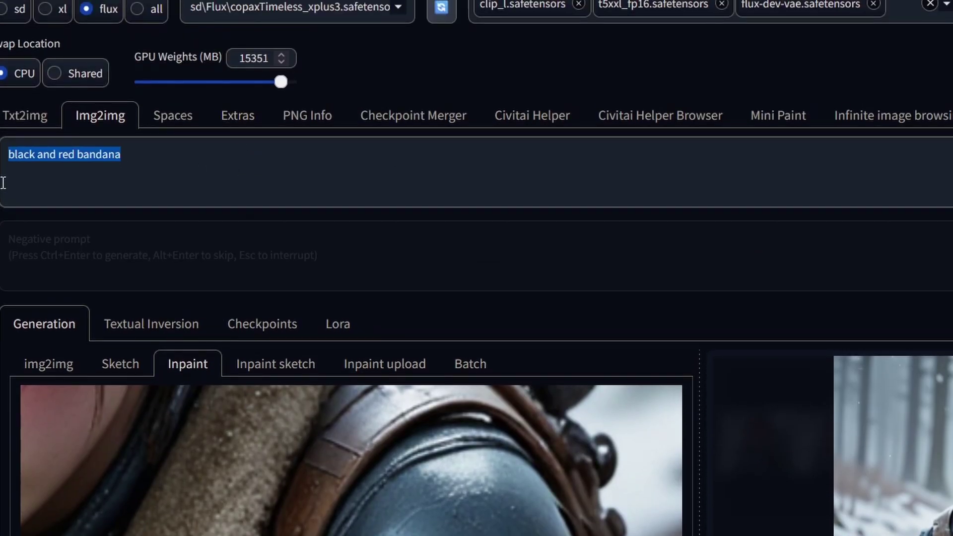
text(skull)
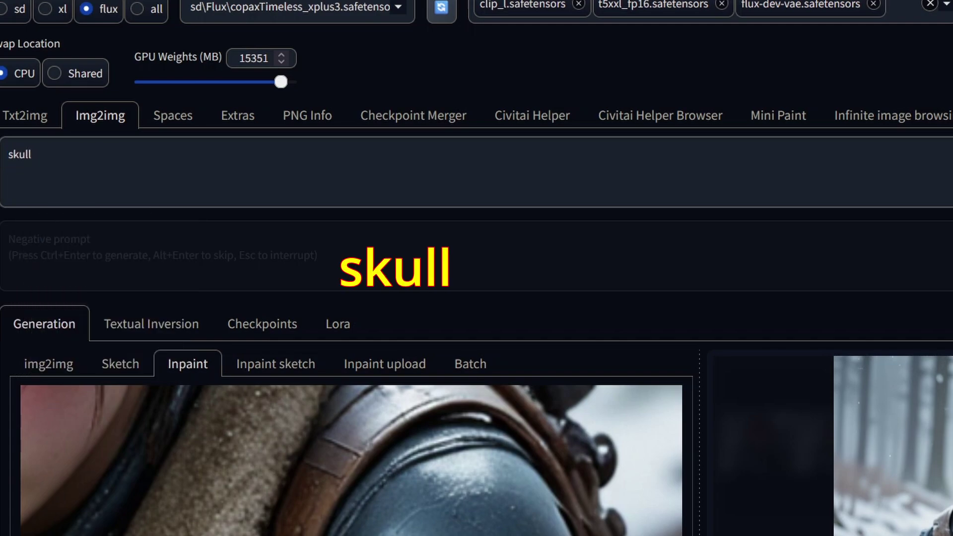
text( badge)
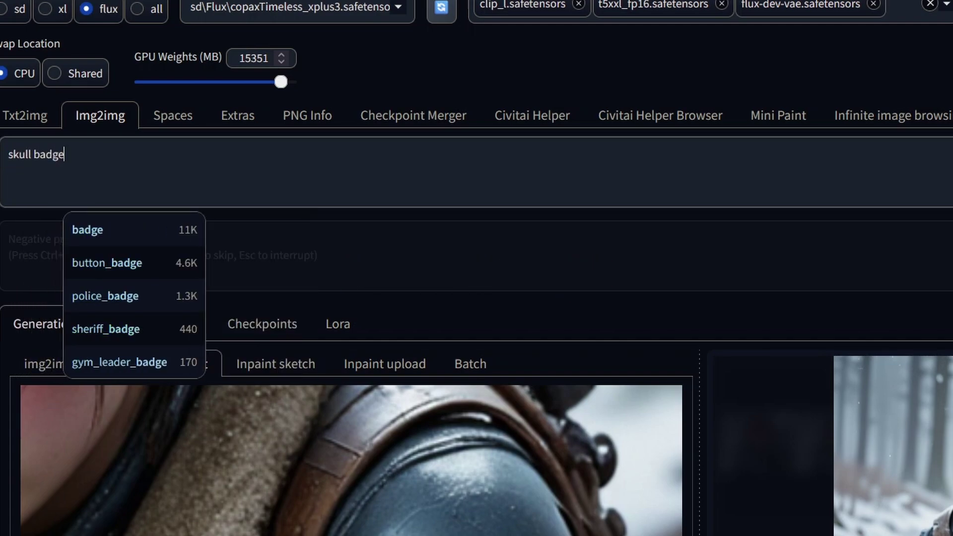
scroll(916, 496, down, 8)
scroll(893, 501, down, 10)
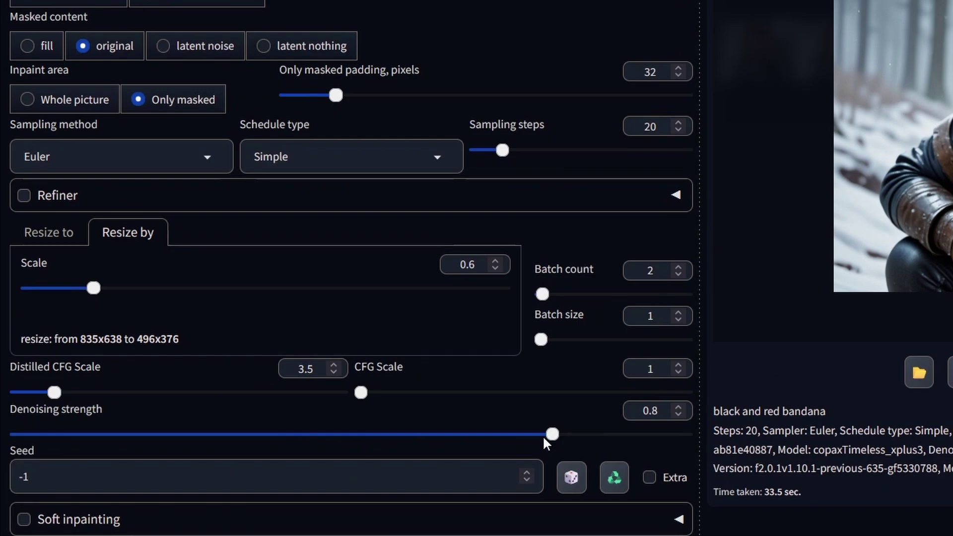
drag(544, 437, 495, 438)
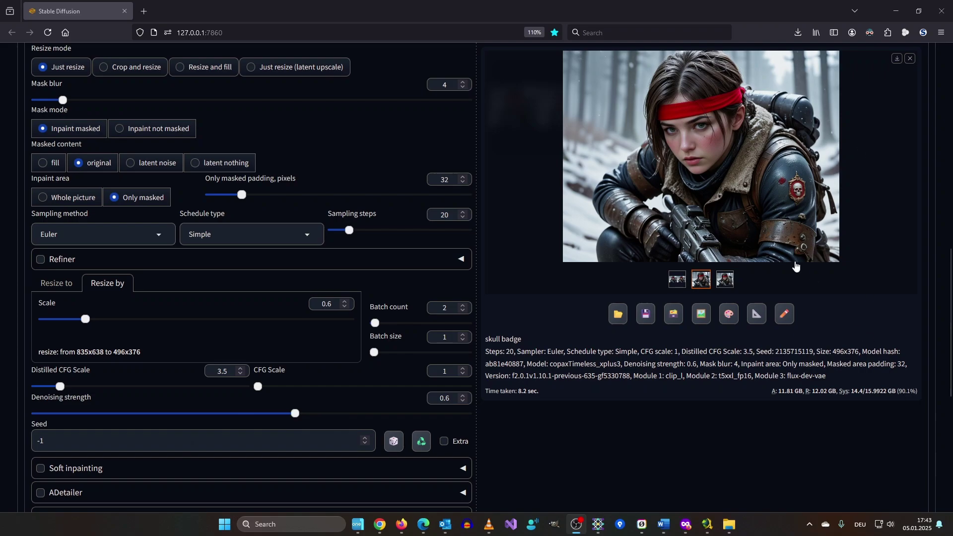
Inspect the skull badge result full-screen, then close the preview.
click(738, 234)
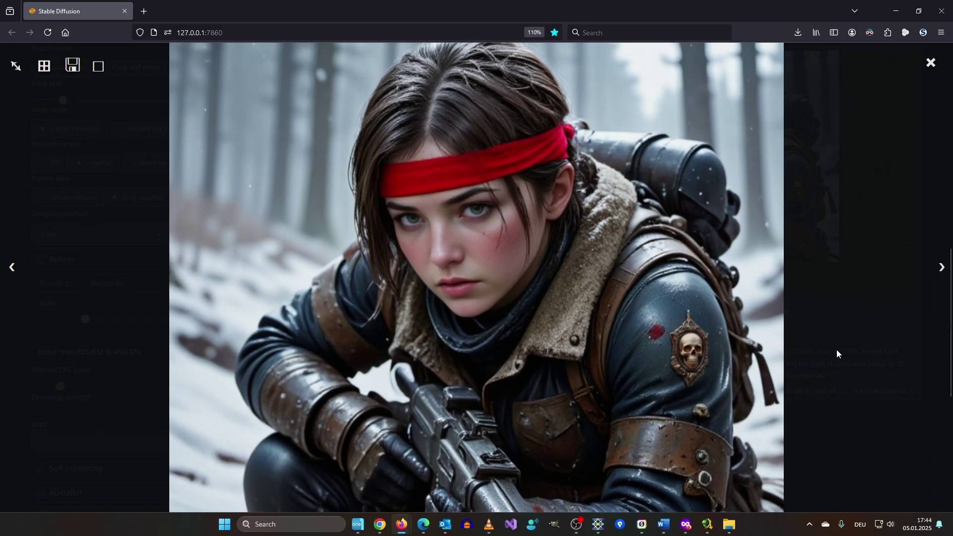
click(837, 394)
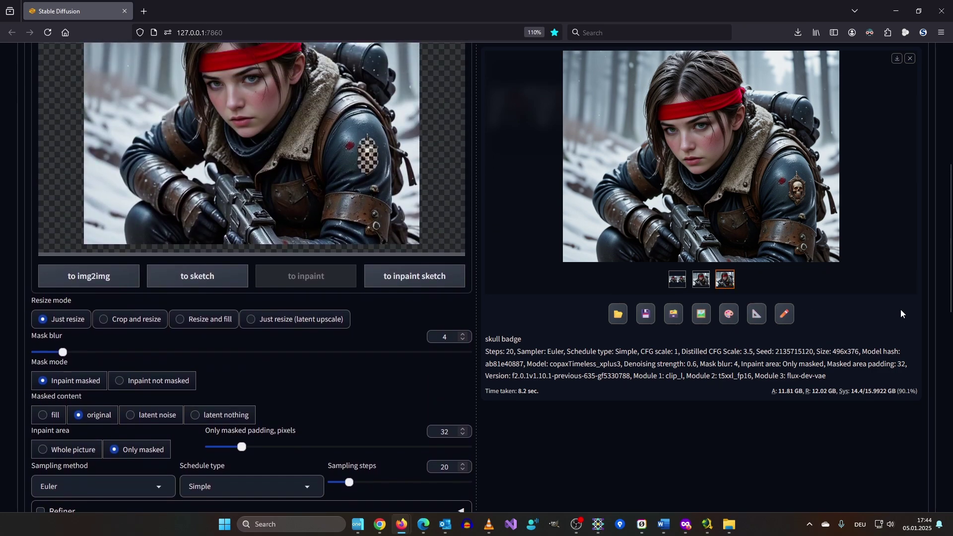
Undo the shoulder-badge mask and mask a scar line down the woman's cheek.
scroll(804, 335, up, 1)
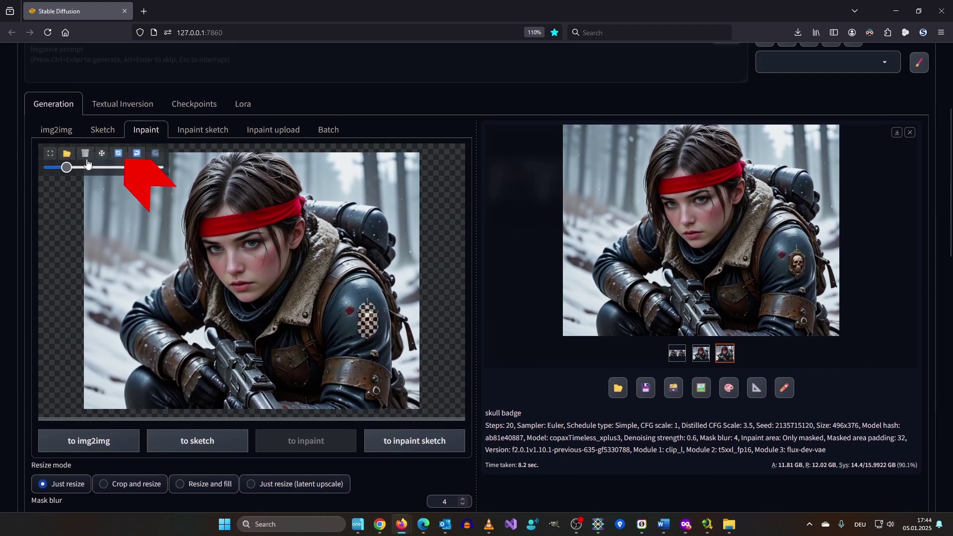
click(119, 155)
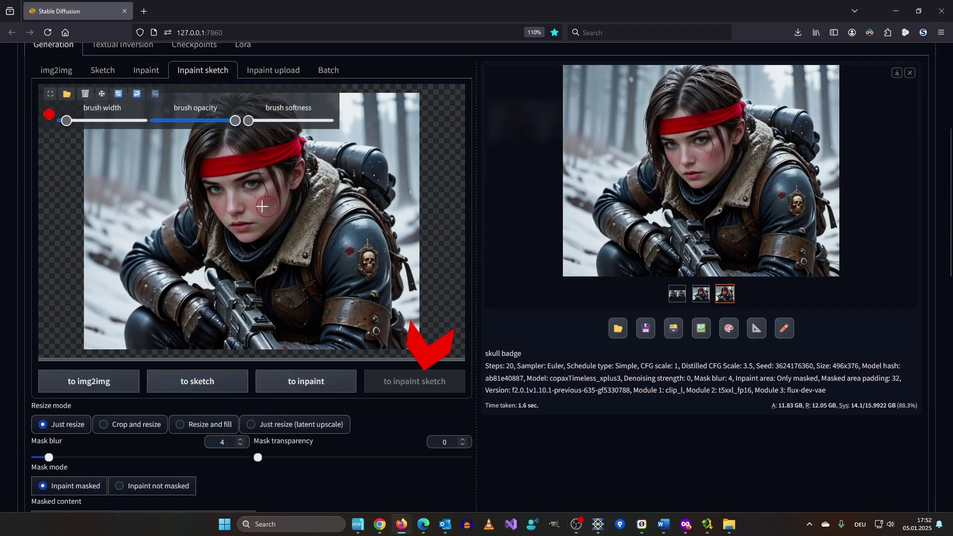
scroll(267, 199, up, 5)
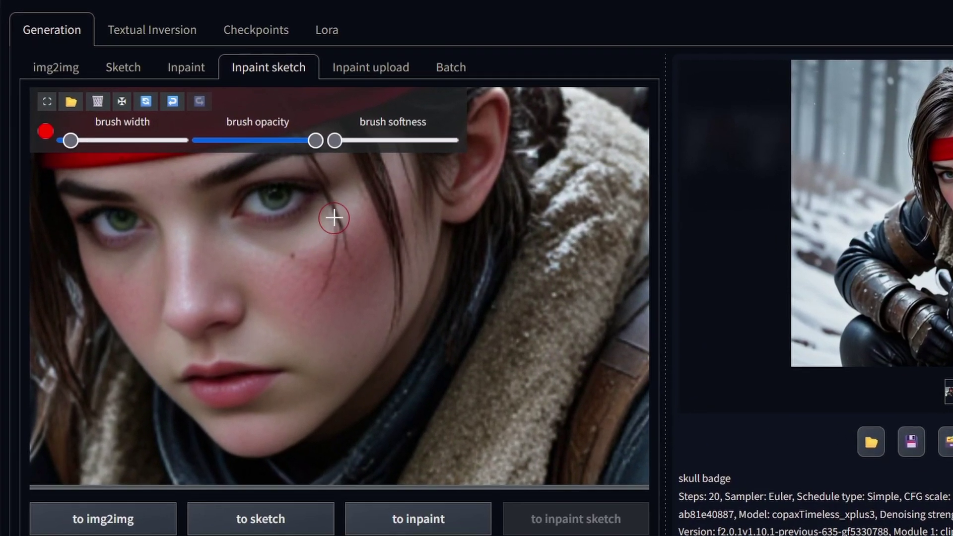
drag(325, 248, 326, 275)
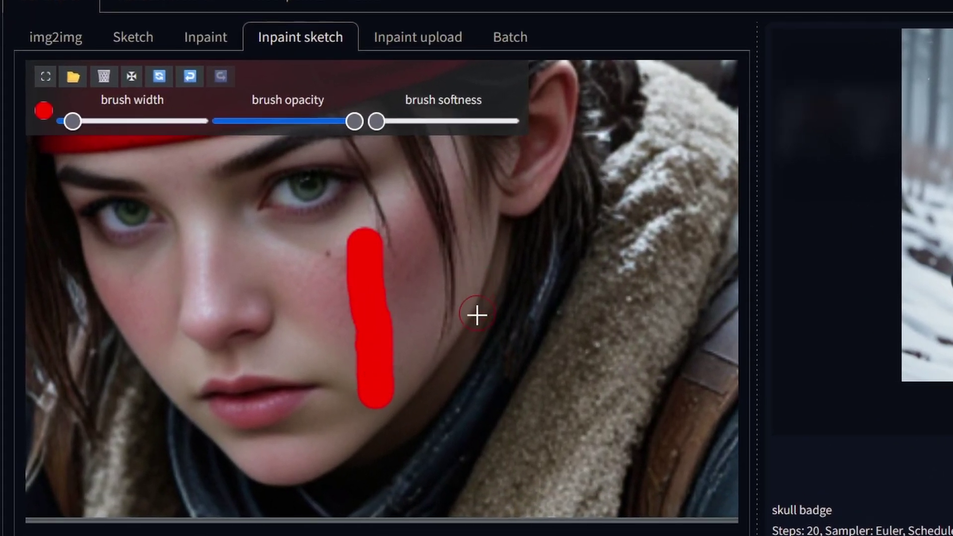
scroll(452, 280, down, 1)
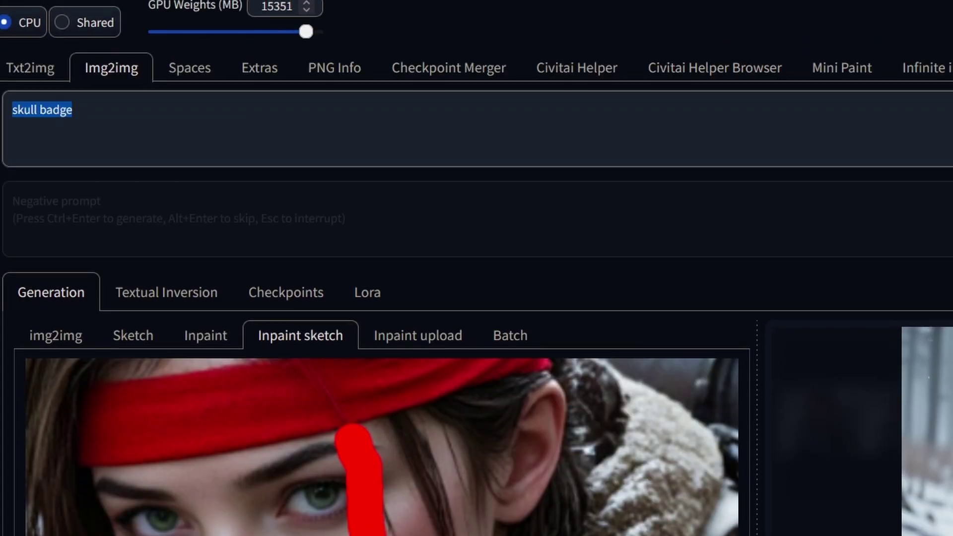
Generate the 'nasty battle scar, healed' inpaint and open the result in a full-size preview.
text(ty battle scar, healed)
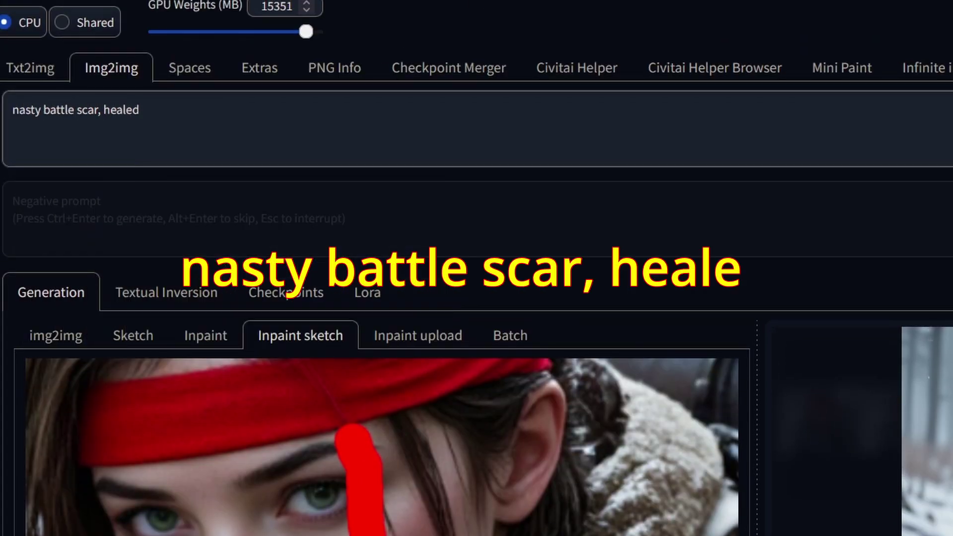
key(ctrl+Return)
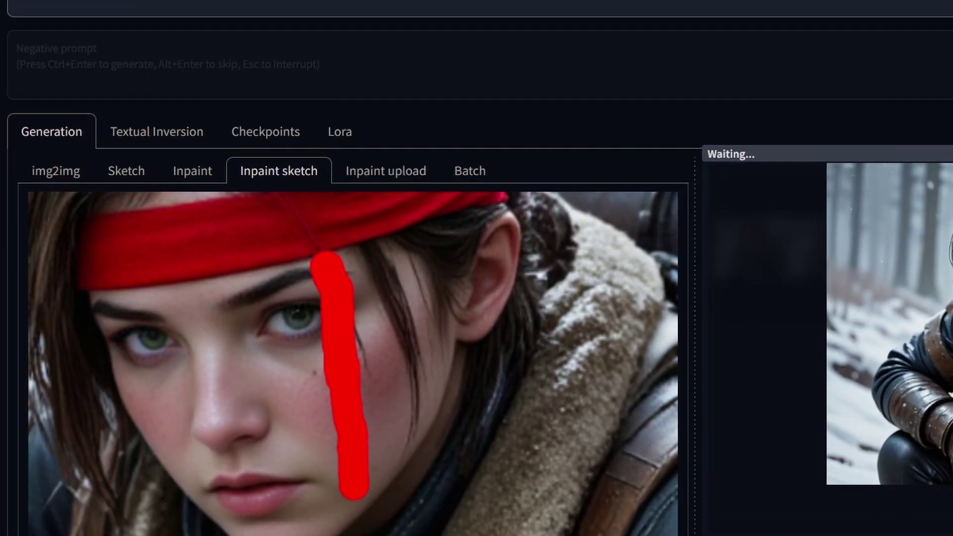
scroll(924, 355, down, 15)
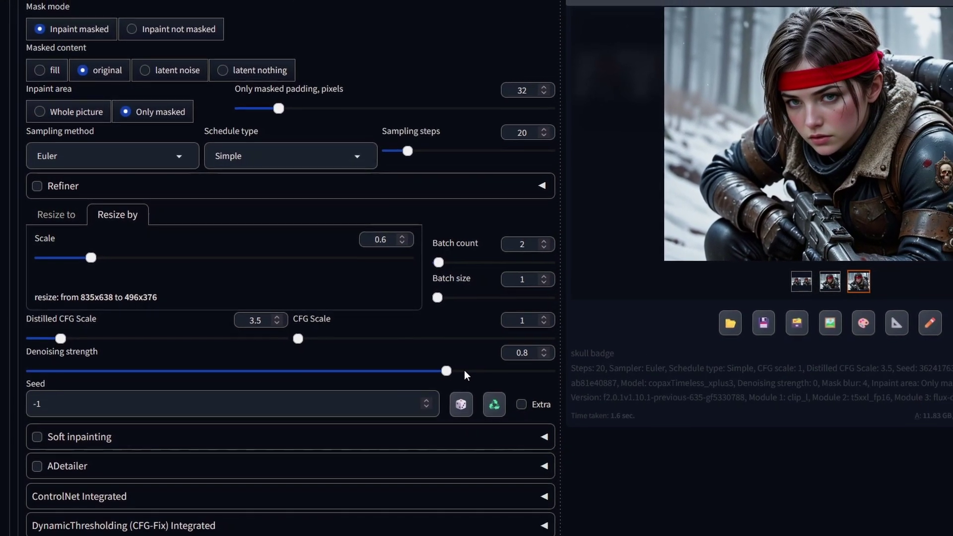
scroll(903, 221, up, 10)
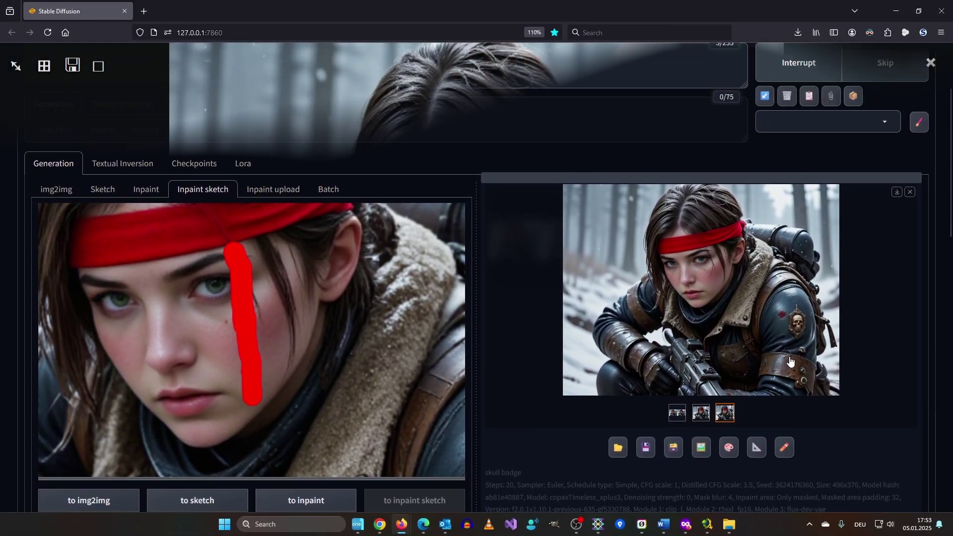
click(791, 362)
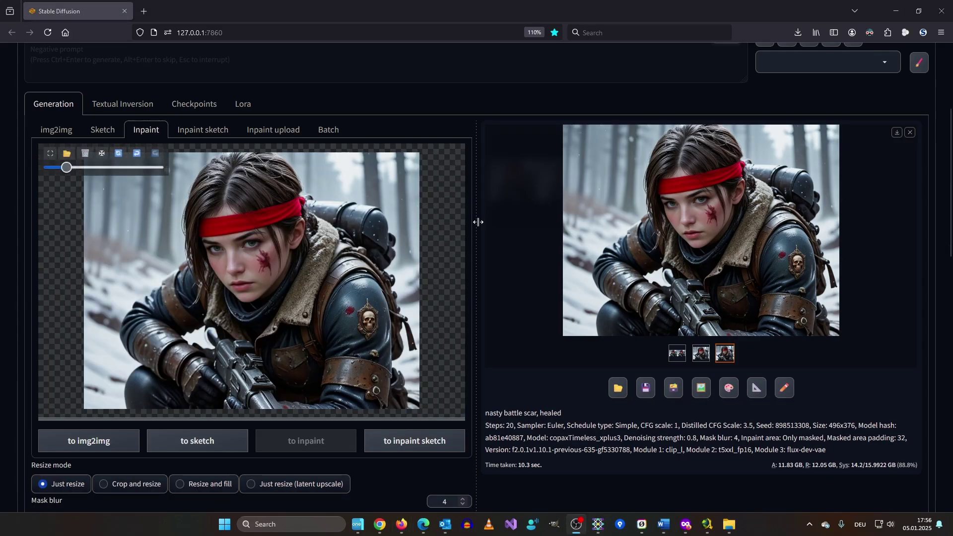
Paste the full Ellie prompt with both LoRA tags, then send the scarred image to img2img.
scroll(481, 213, up, 4)
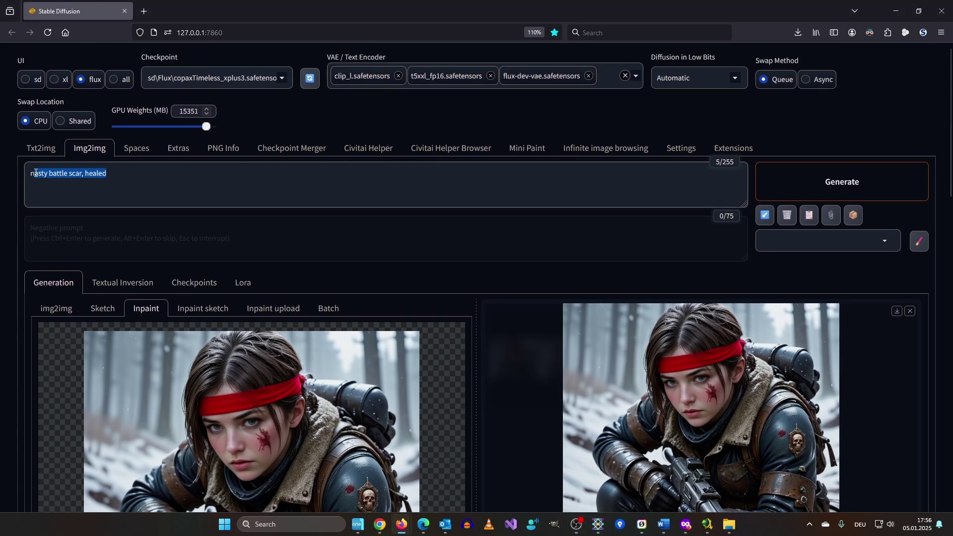
text(ll body shot of Ellie, a woman with fierce green eyes, She is kneeling down with an old holding a bolter gun in armor NightL40K, appearing ready for action. In a harsh, snowy forest during winter. Snowflakes gently fall around her, collecting on her dark brown, slightly messy hair, and the cold air creates a faint mist as she breathes. She’s wearing a worn, fur-lined winter jacket with patches and her signature backpack strapped on. Her face shows signs of exhaustion, with a cut on her cheek and a determined expression.In the background, blurry, barren trees are covered in snow, with faint light filtering through the overcast sky, giving the scene a muted, cold atmosphere <lora:Ellie_Williams_-_The_Last_of_Us_Part_I:0.75><lora:FluxNightL40K:1>)
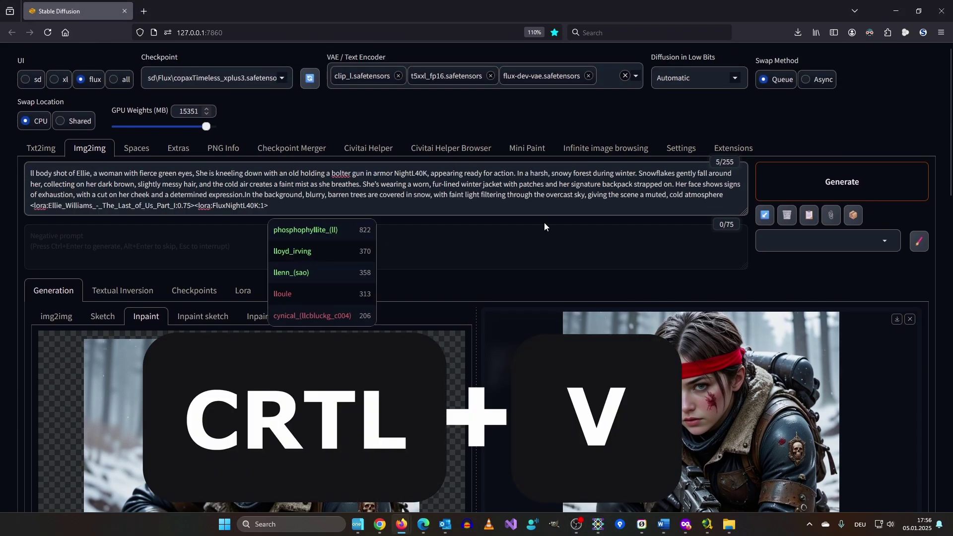
scroll(545, 226, down, 4)
scroll(650, 458, down, 3)
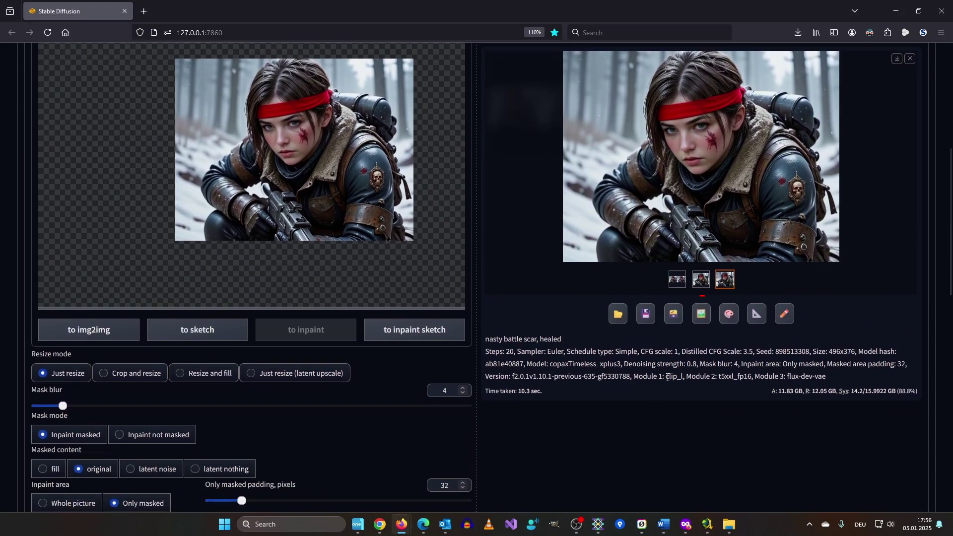
click(700, 320)
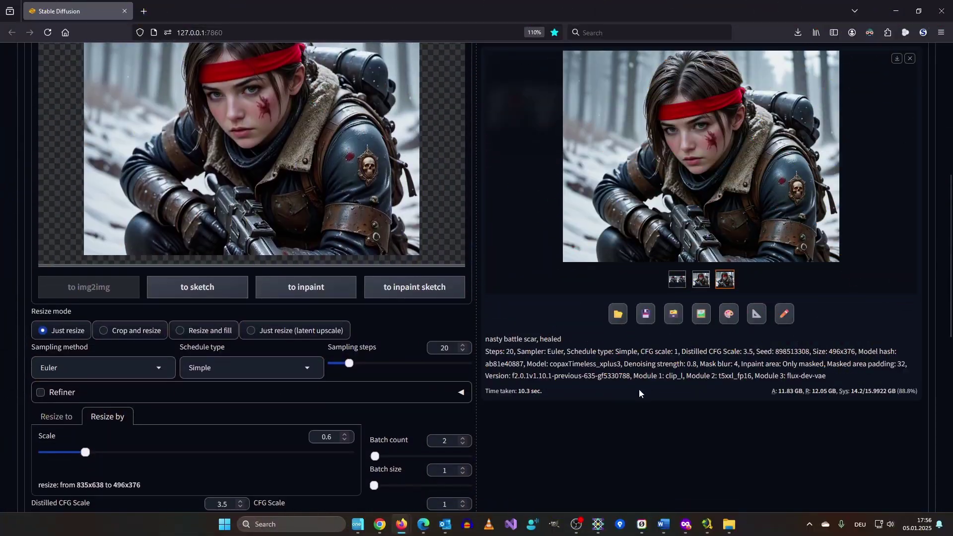
Raise the img2img sampling steps to 25.
scroll(640, 394, down, 2)
scroll(640, 394, down, 3)
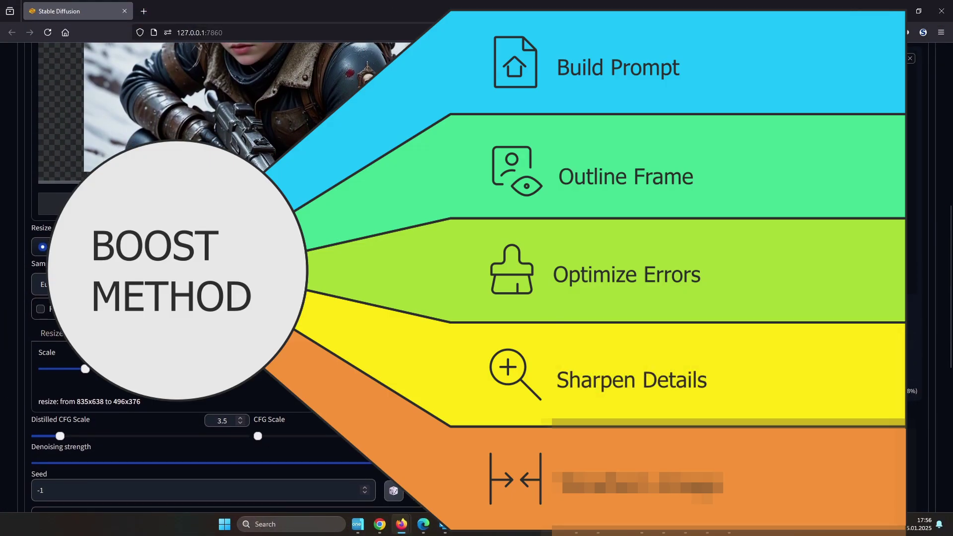
scroll(640, 394, up, 1)
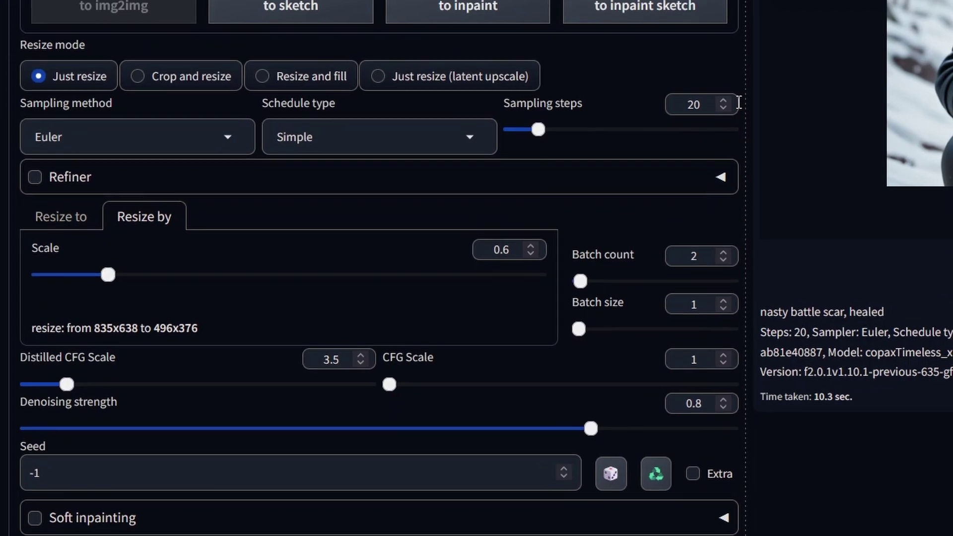
click(459, 206)
click(858, 47)
click(858, 47)
click(859, 47)
click(858, 47)
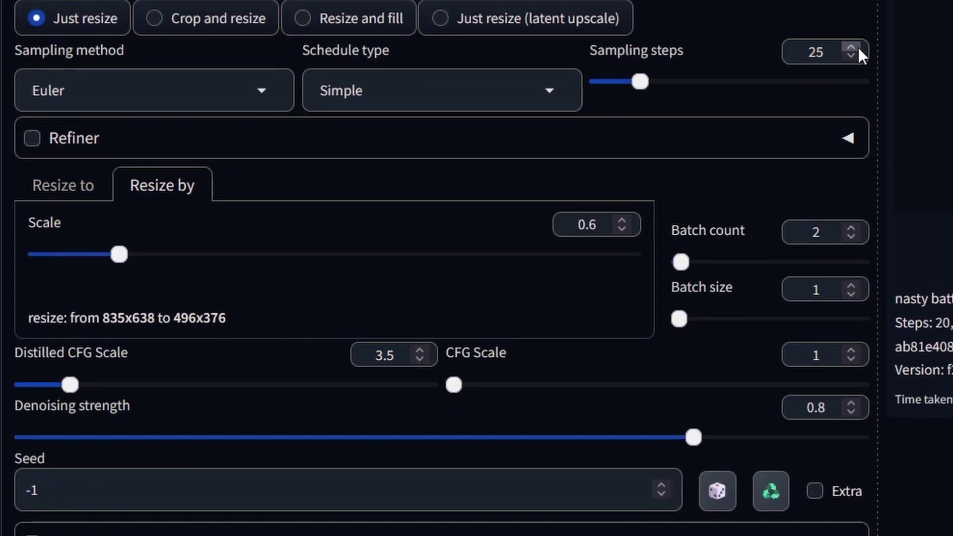
Choose Ultimate SD upscale from the Script dropdown.
scroll(437, 298, down, 3)
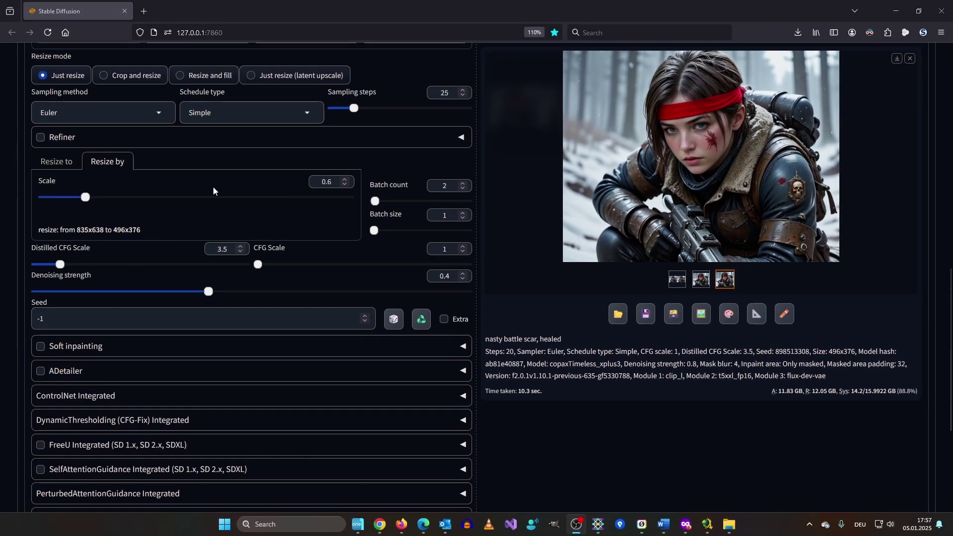
scroll(351, 87, down, 3)
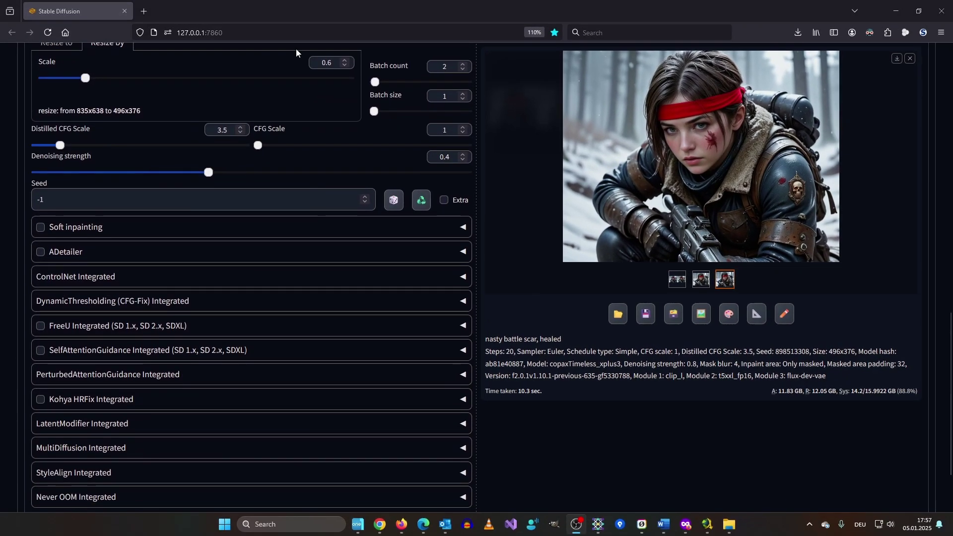
scroll(319, 118, down, 1)
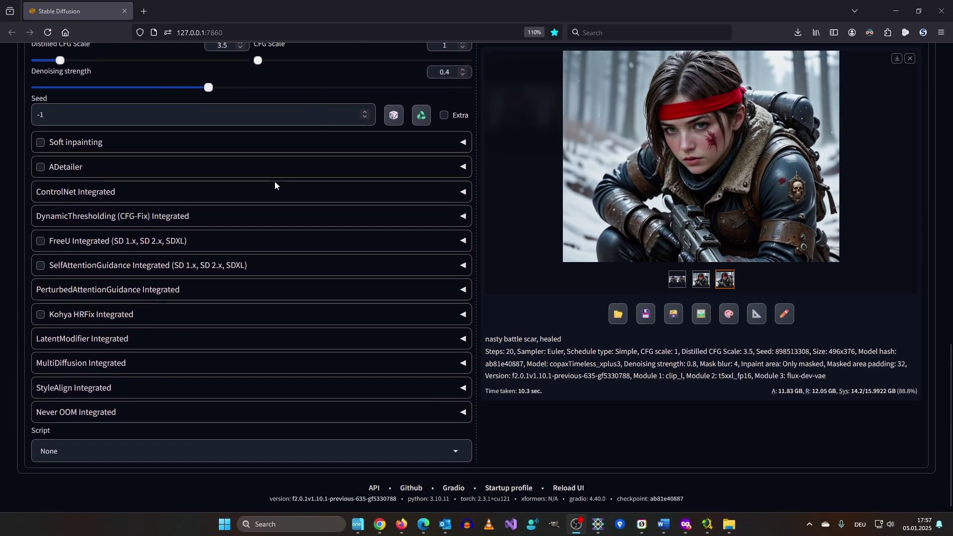
click(70, 451)
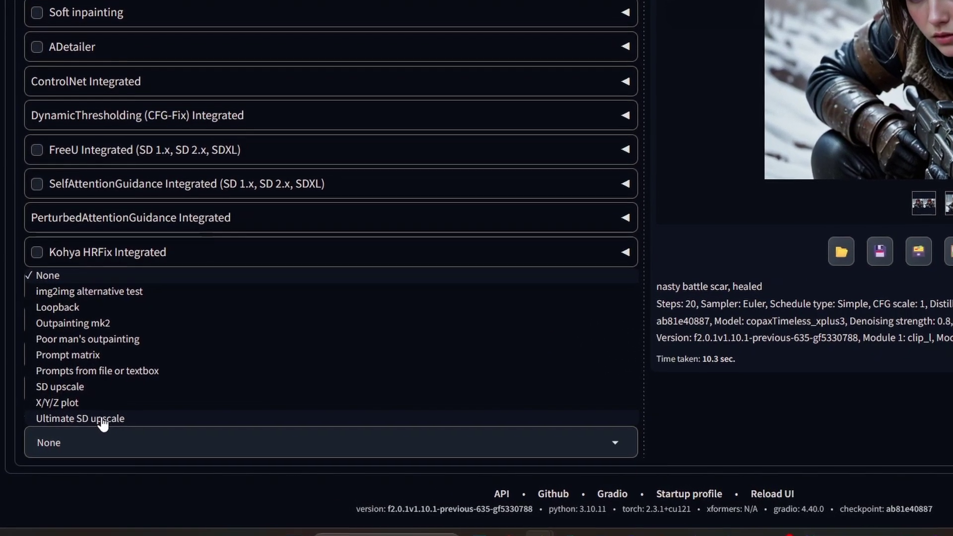
click(98, 418)
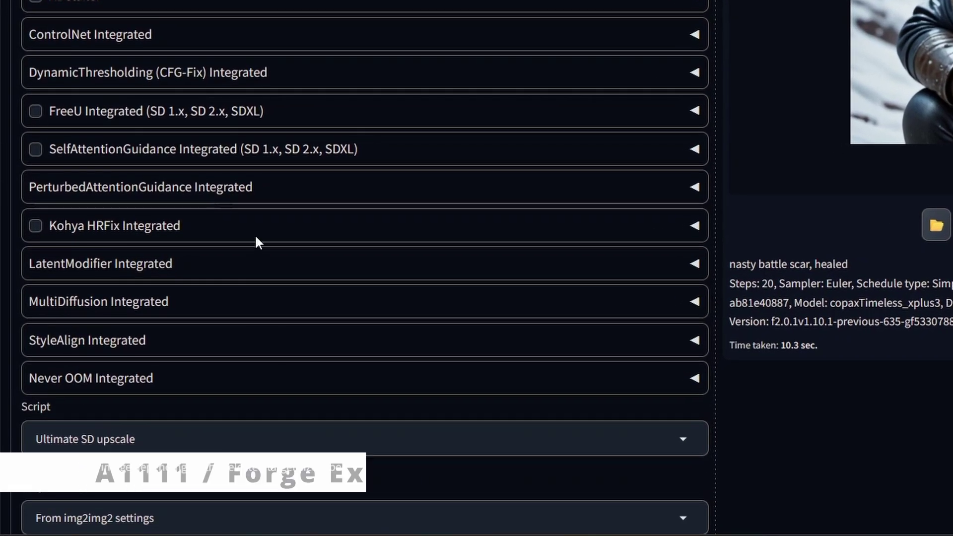
scroll(441, 51, down, 5)
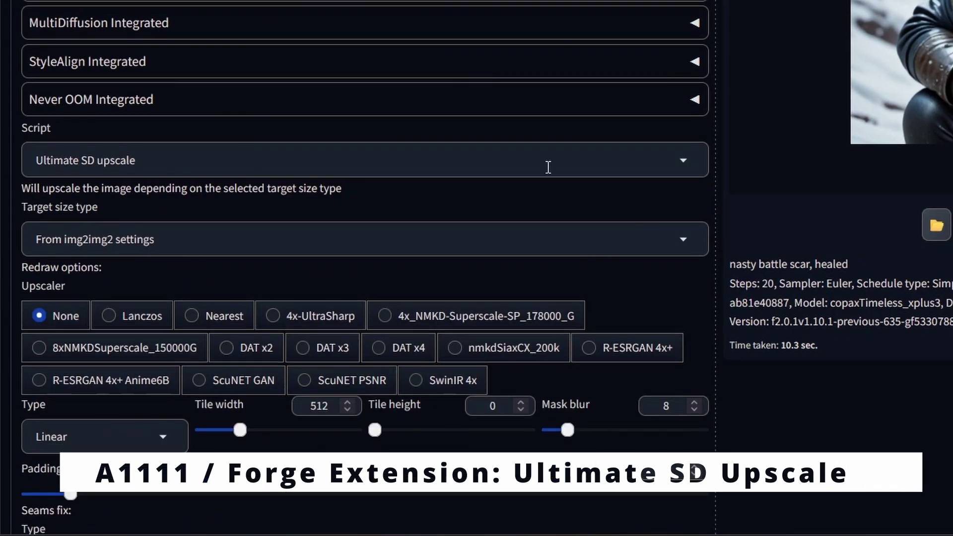
scroll(268, 239, down, 5)
scroll(252, 209, up, 3)
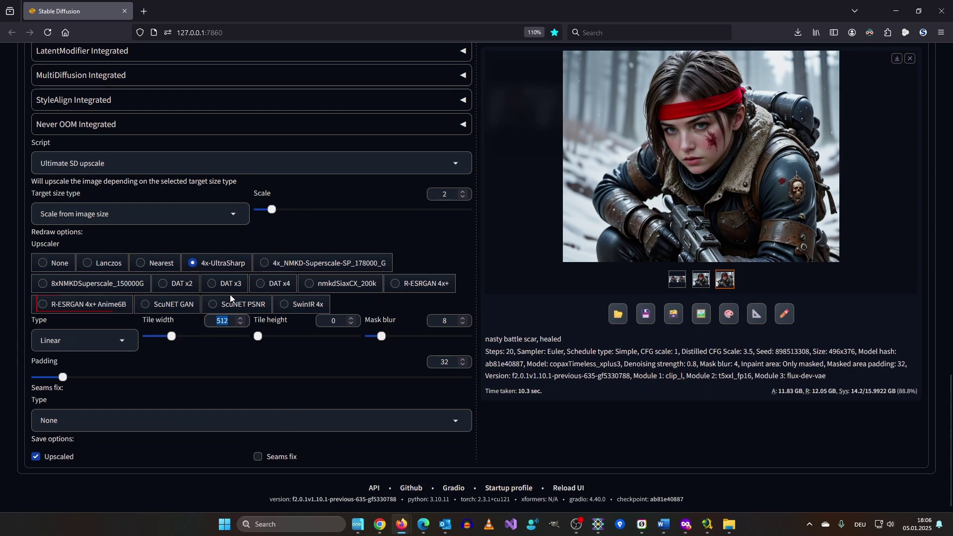
Set the upscale to scale 2 with 4x-UltraSharp and tile width 1024, then start generating.
text(1024)
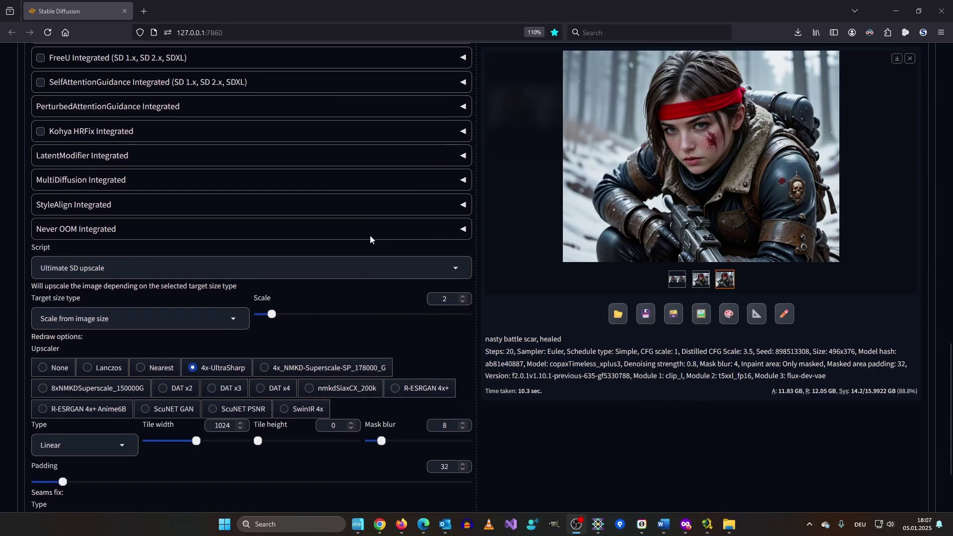
scroll(371, 235, up, 5)
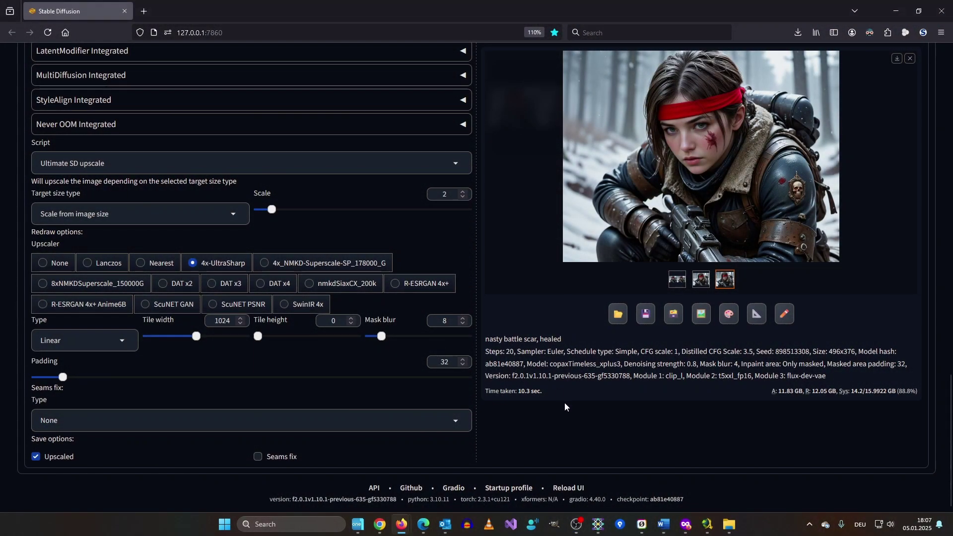
key(ctrl+Return)
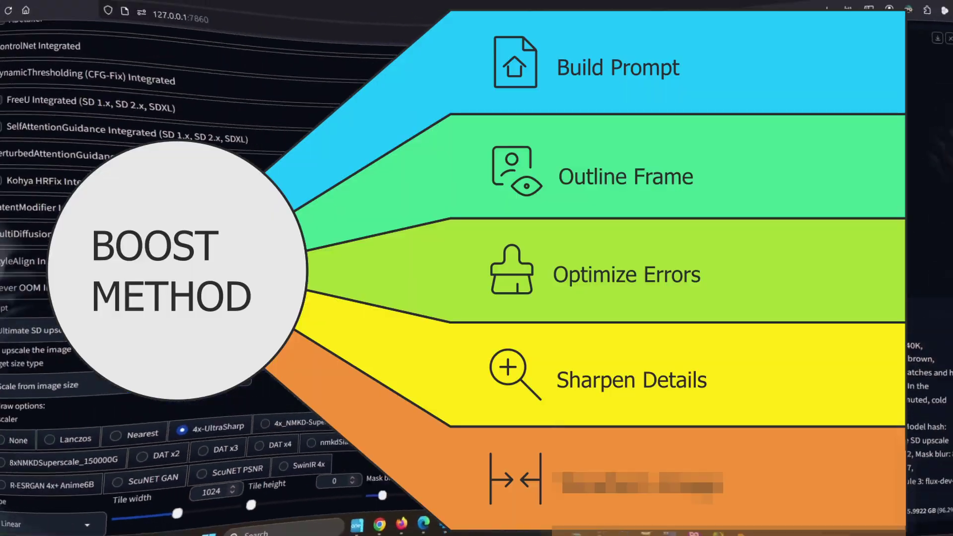
Scroll back up to the finished 1728×1280 upscaled Ellie image.
scroll(198, 298, up, 3)
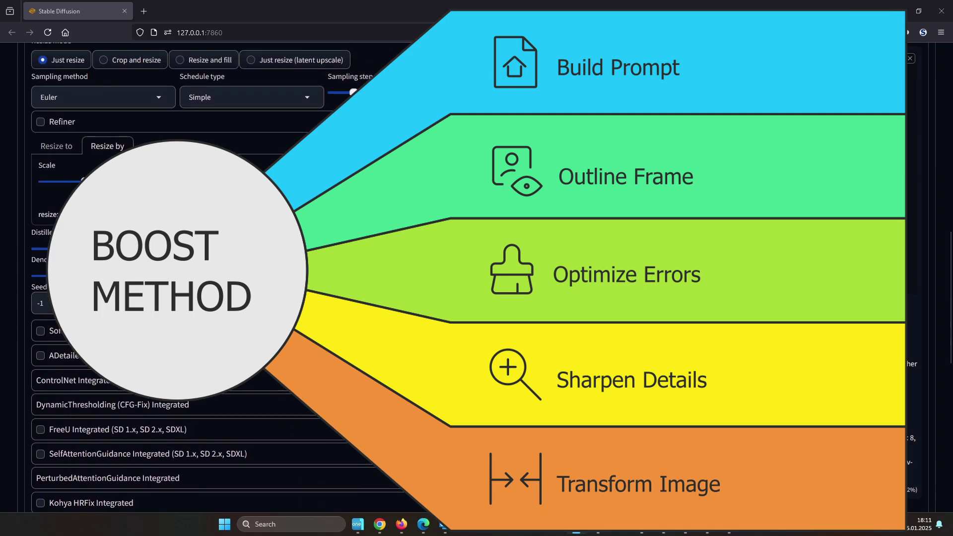
scroll(537, 374, up, 2)
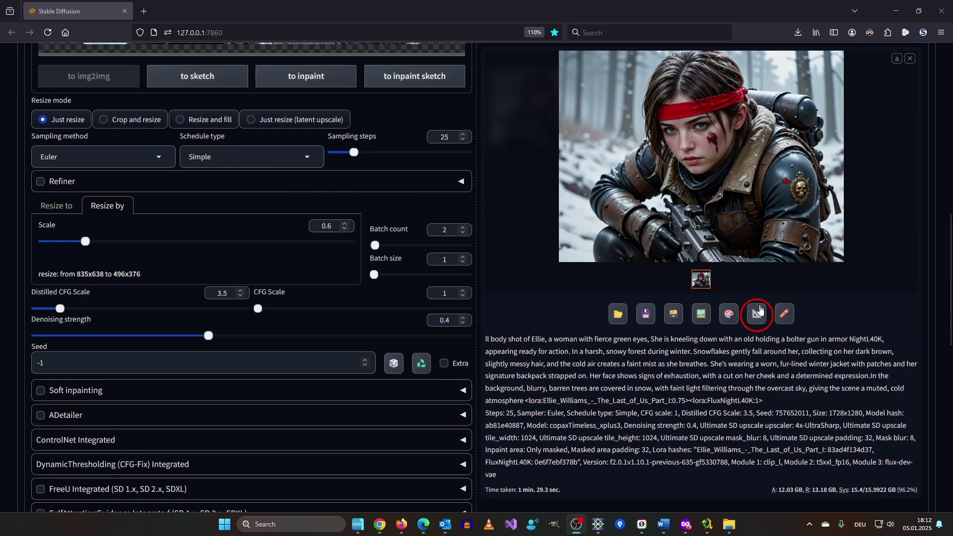
Send the upscaled image to Extras and enlarge it with 4x-UltraSharp at resize 2.25.
click(755, 314)
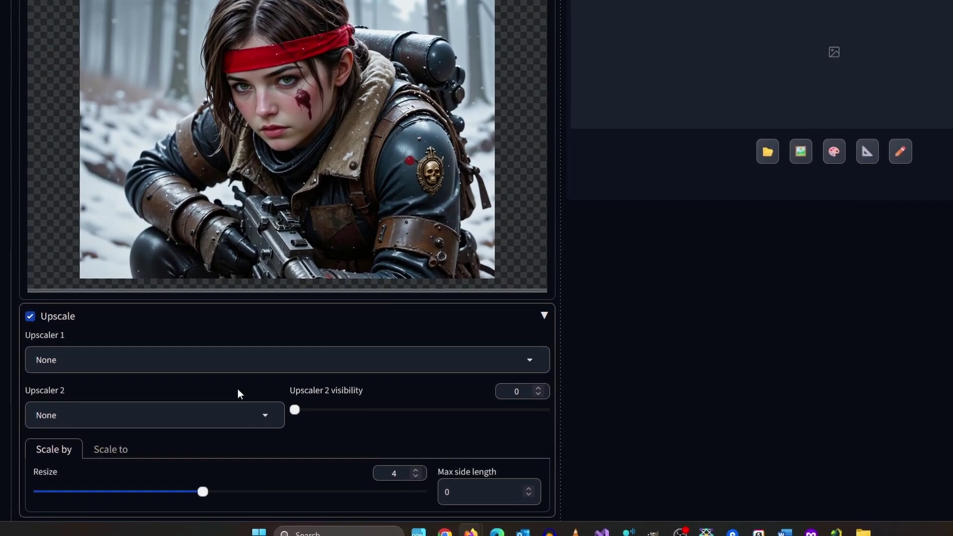
click(245, 437)
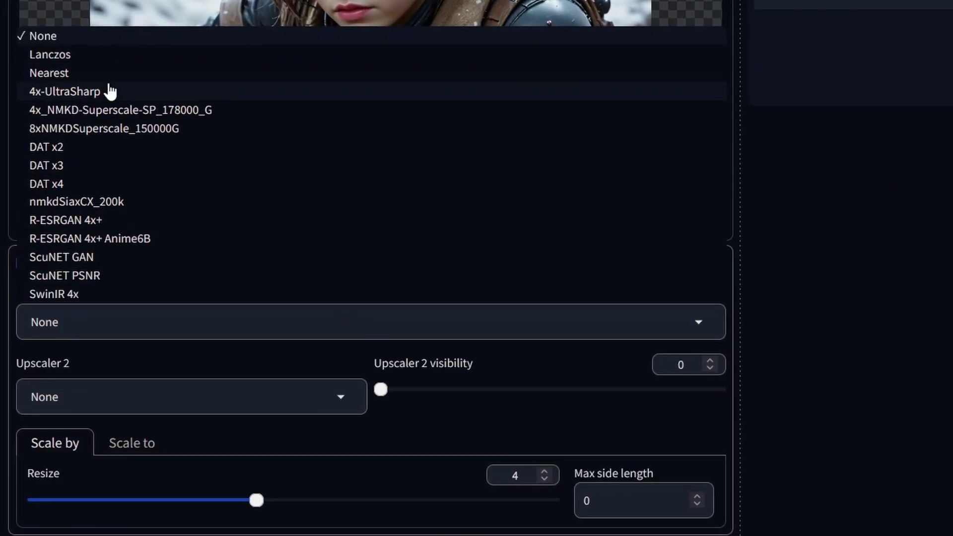
click(110, 91)
scroll(867, 342, down, 4)
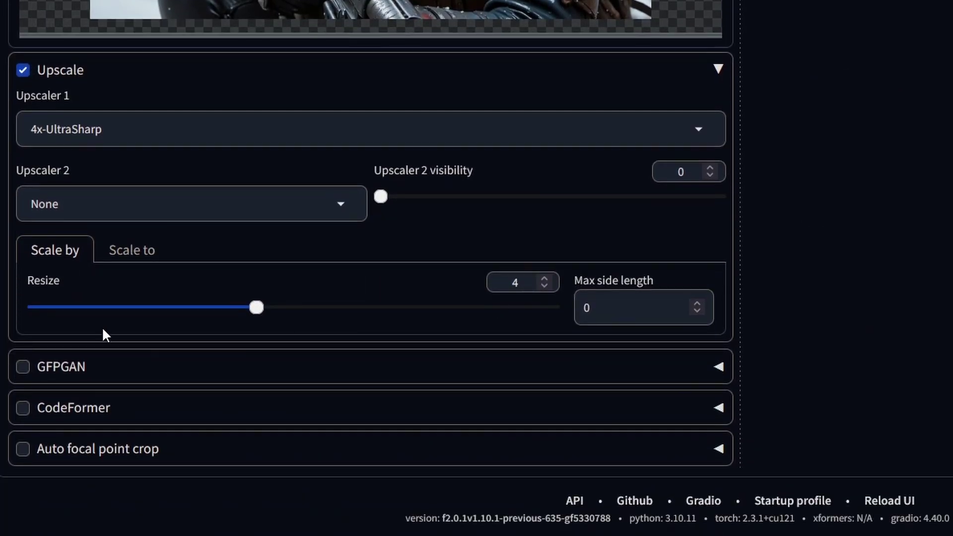
drag(149, 309, 122, 308)
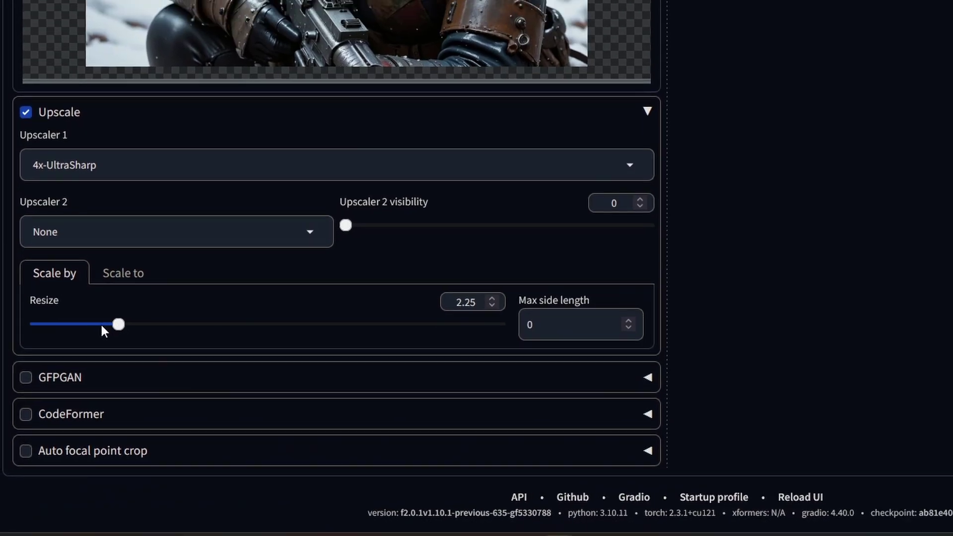
scroll(702, 260, up, 3)
click(739, 188)
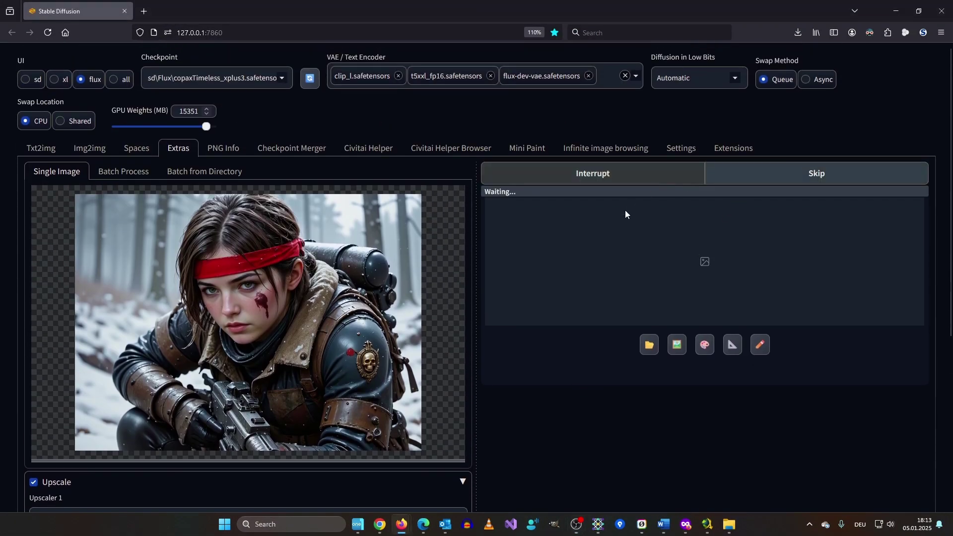
scroll(630, 268, down, 2)
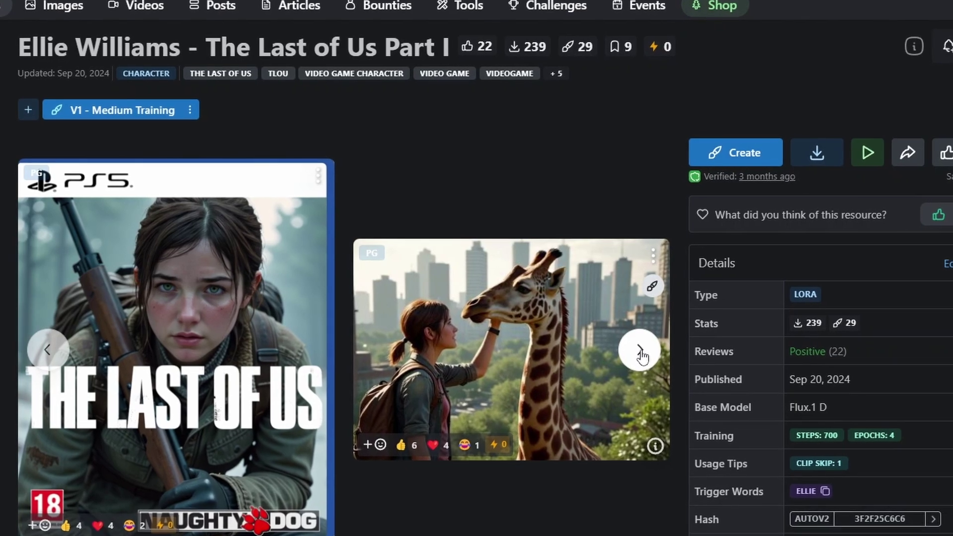
Advance the Ellie Williams LoRA example gallery to the lamp-lit portrait and gravestone images.
click(635, 350)
click(634, 350)
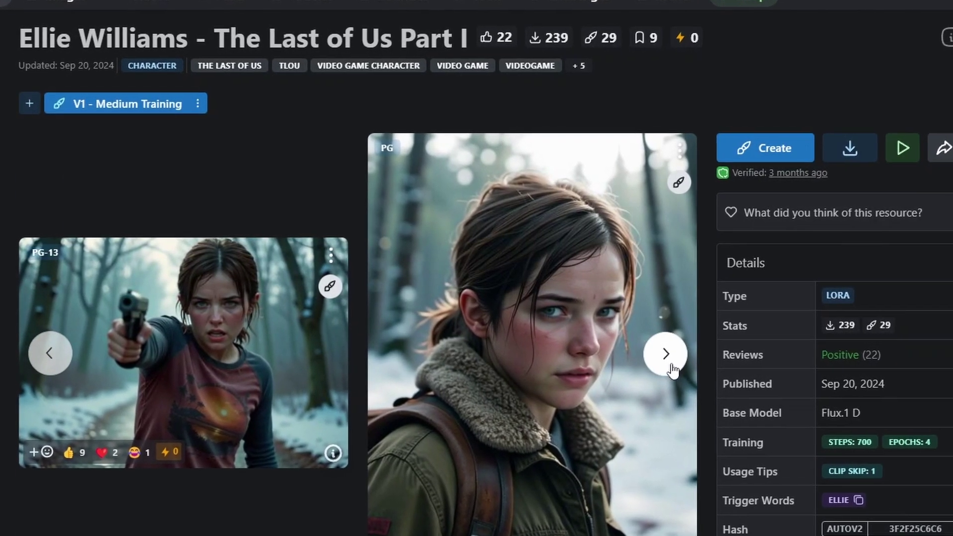
click(663, 366)
click(696, 368)
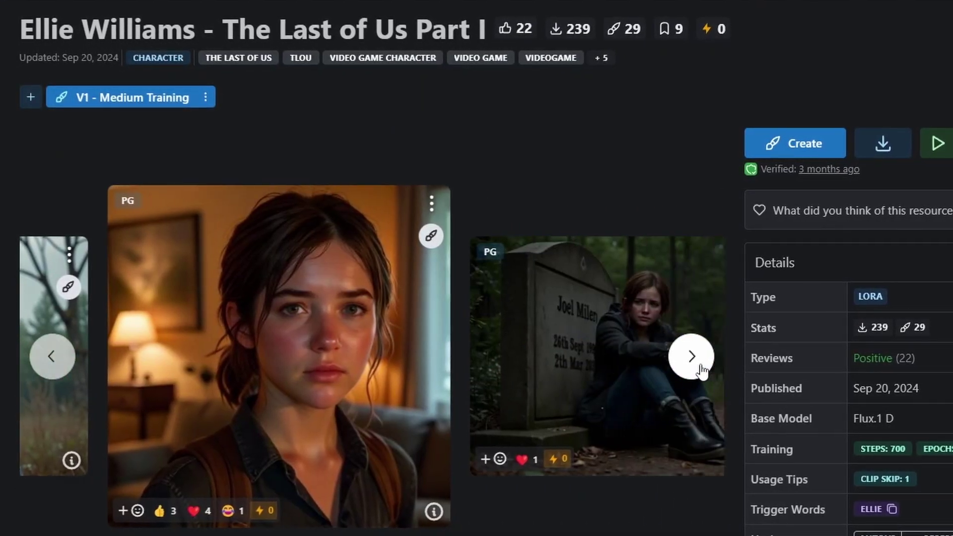